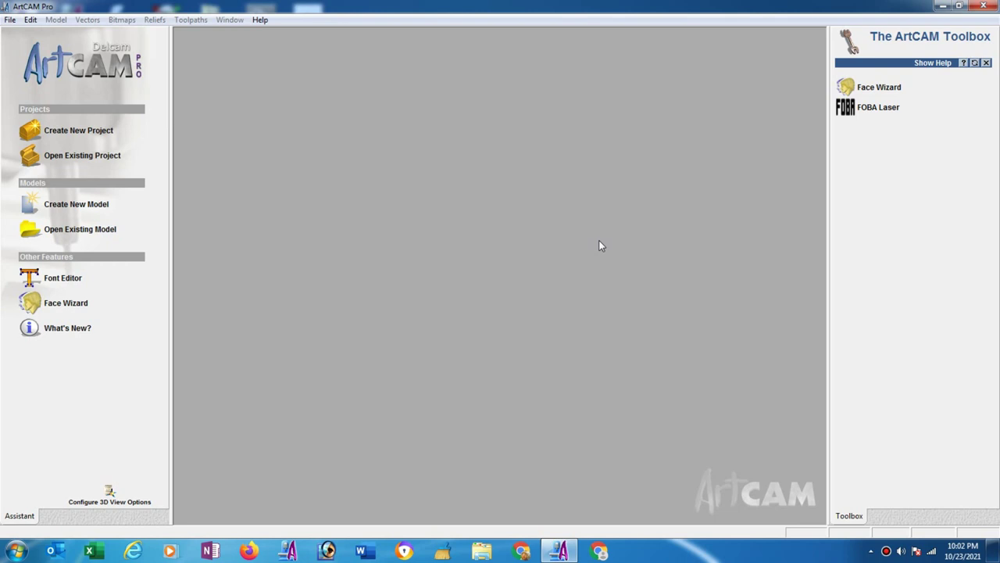
Create a new blank model in inches, 72 wide by 32 high.
left_click(86, 206)
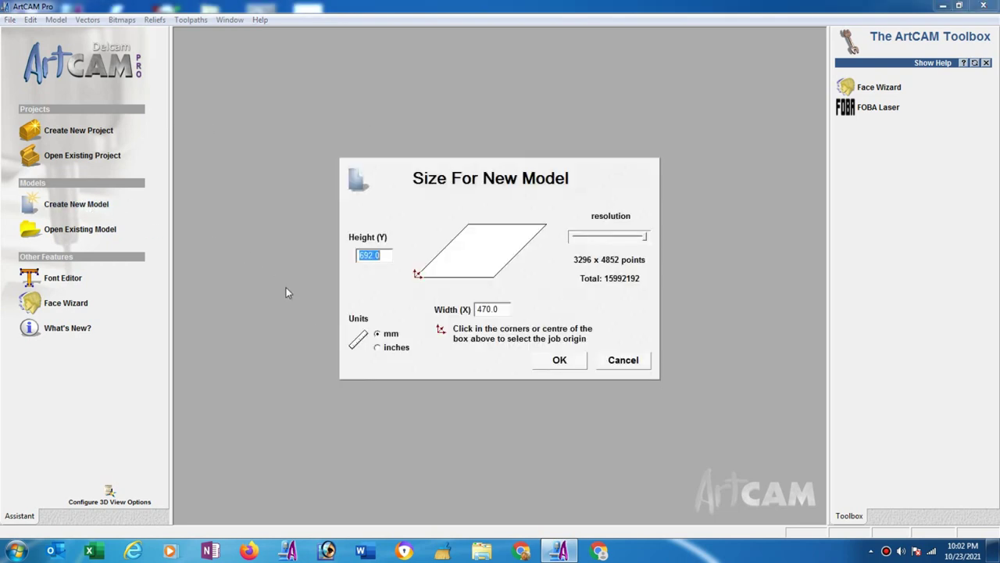
left_click(377, 348)
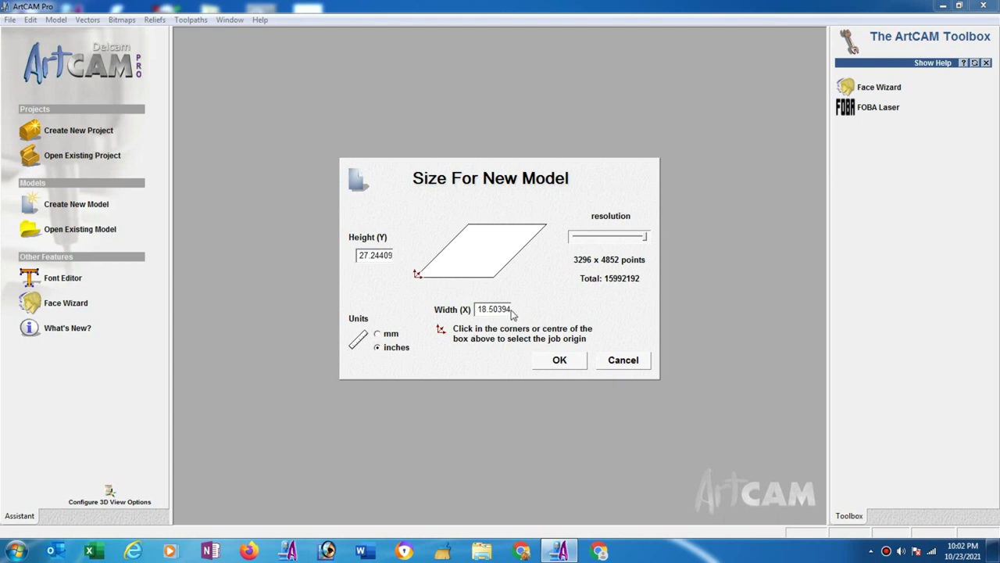
left_click_drag(512, 311, 419, 304)
type("72")
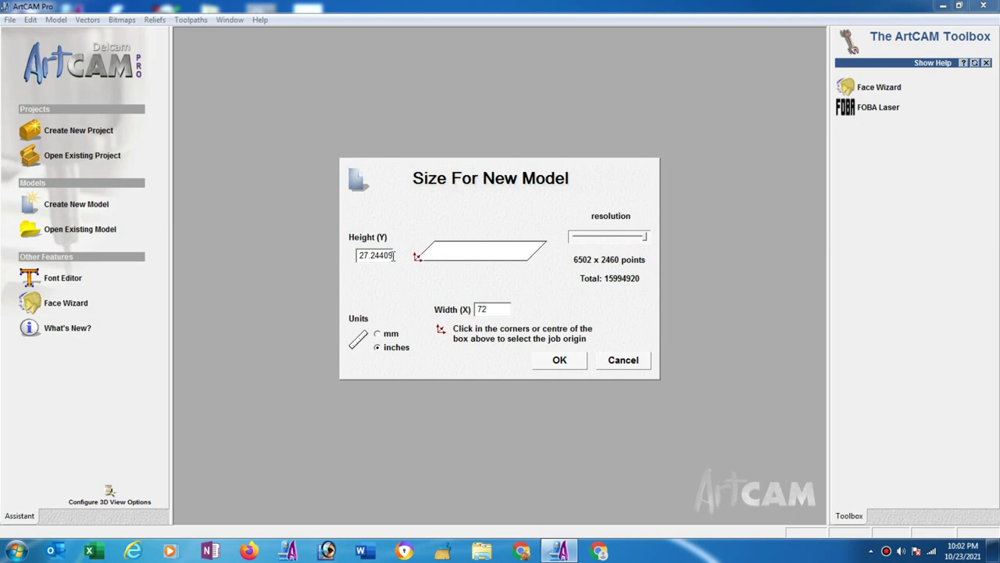
left_click_drag(393, 255, 286, 268)
type("32")
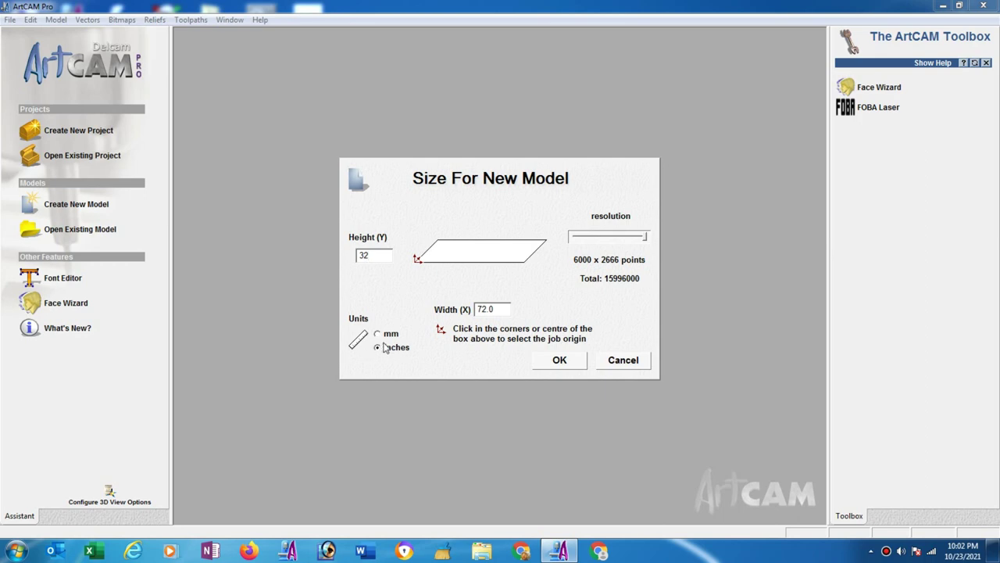
left_click(558, 361)
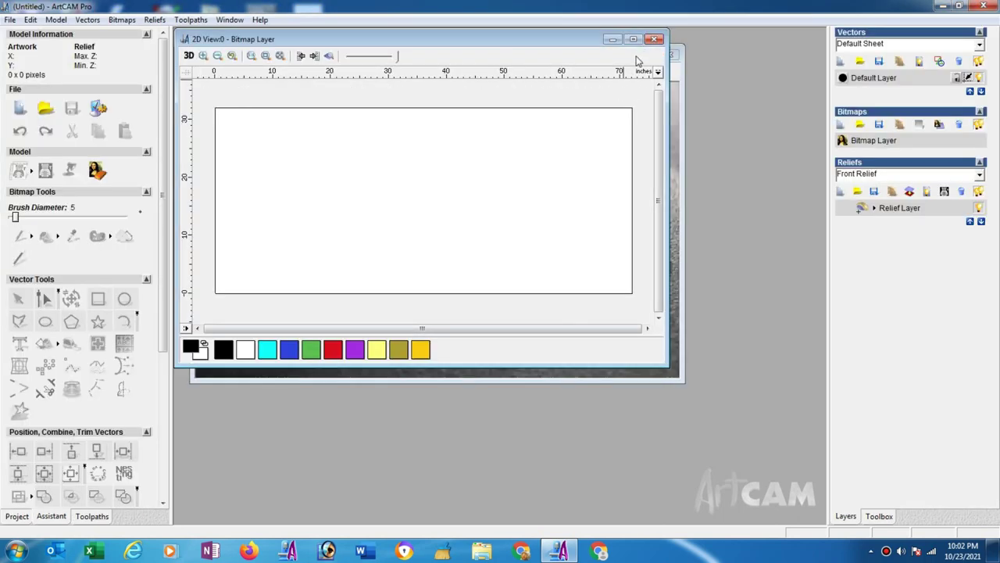
Maximize the 2D view and import the '15mm head a' relief file.
left_click(634, 39)
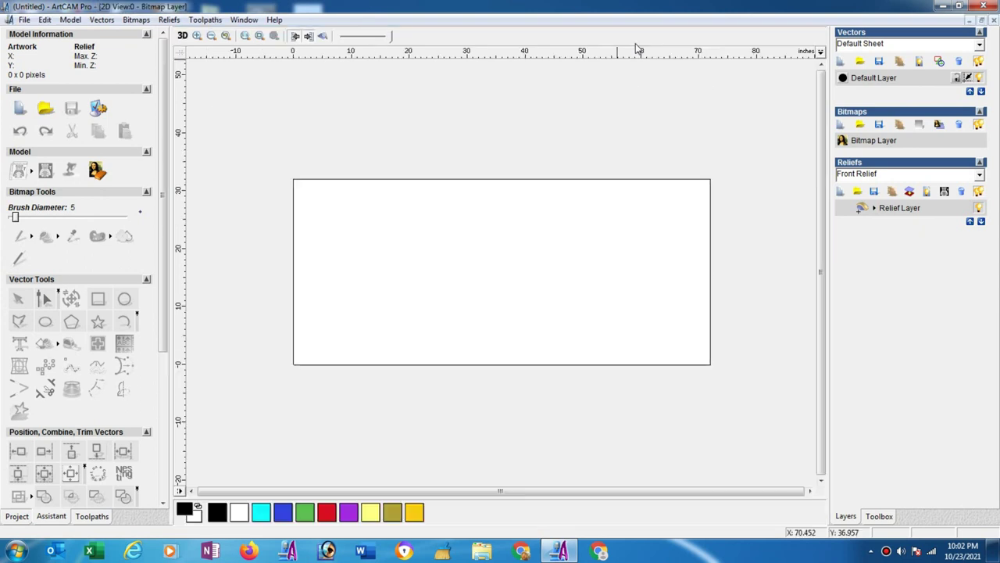
left_click(170, 20)
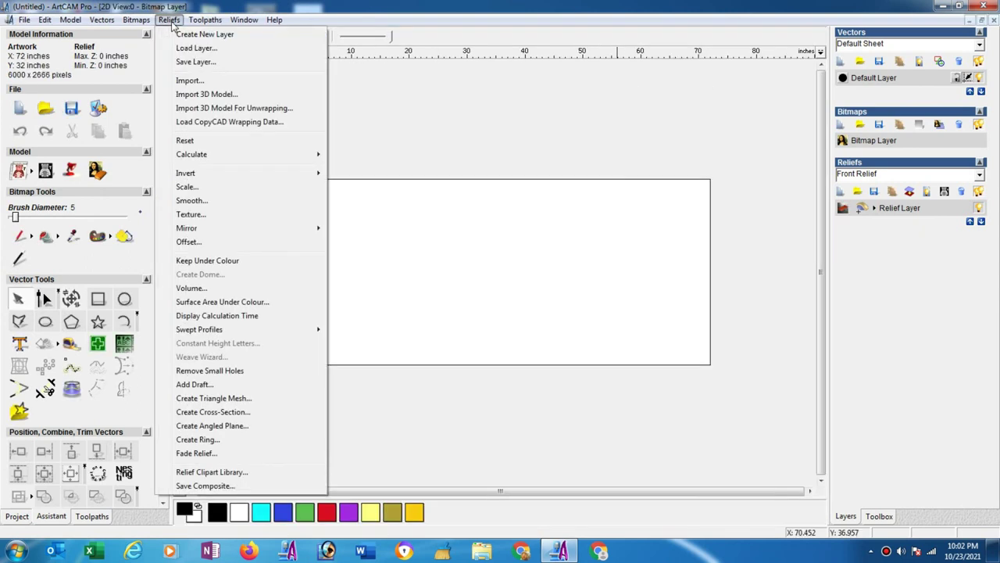
left_click(187, 80)
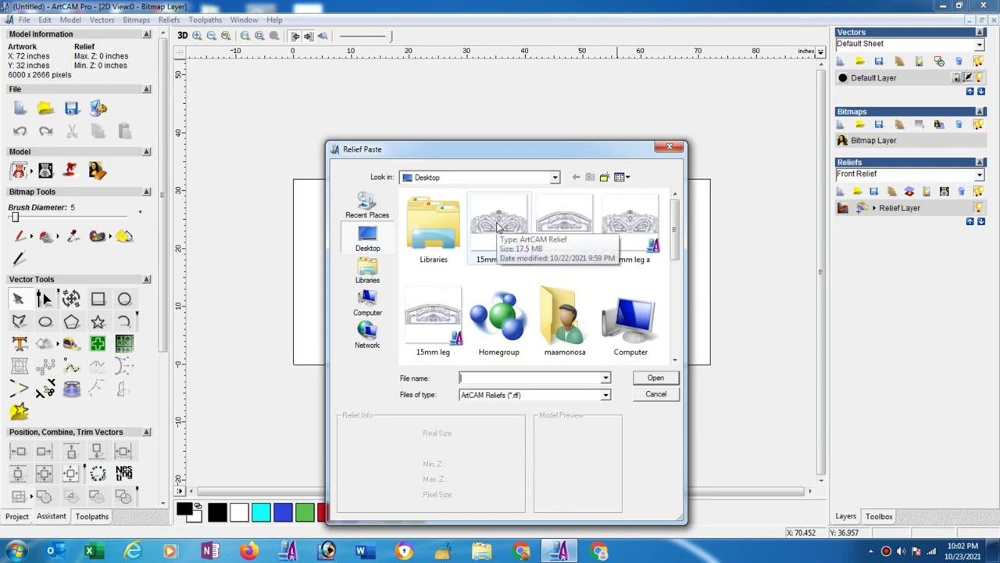
left_click(498, 227)
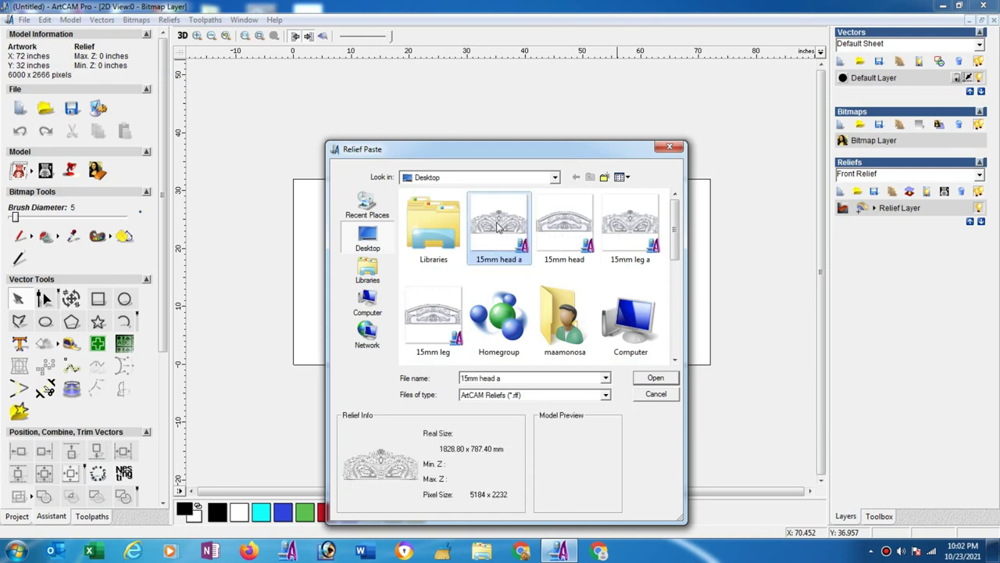
left_click(656, 378)
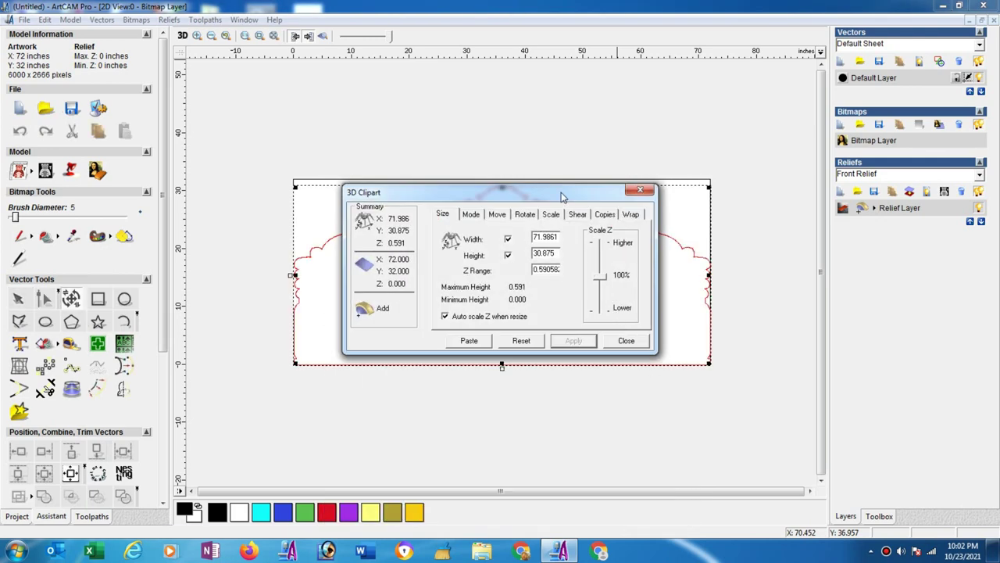
Resize the clipart relief to 72 × 32 inches and paste it into the model.
left_click_drag(561, 196, 621, 308)
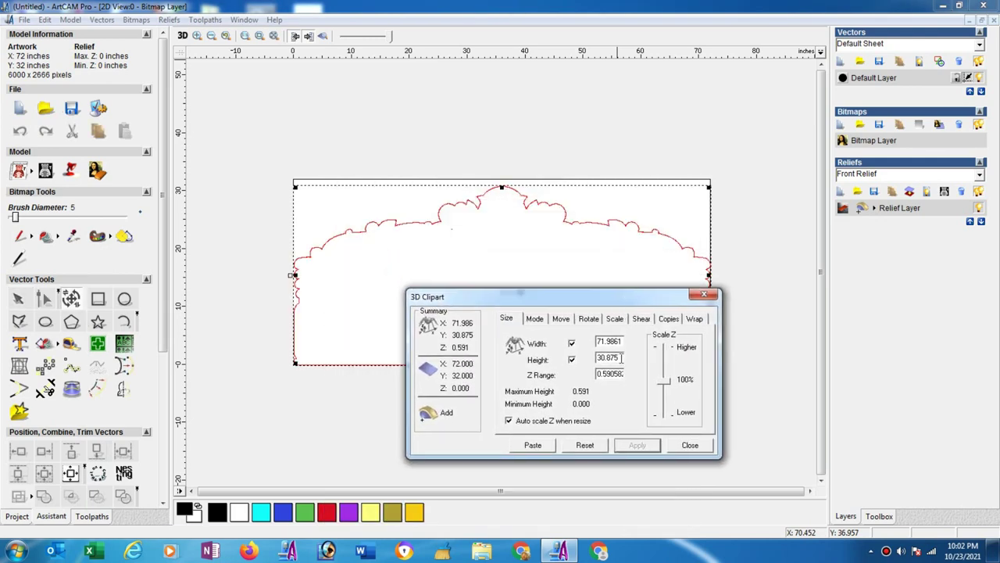
left_click_drag(622, 357, 576, 359)
type("32")
left_click_drag(623, 342, 521, 344)
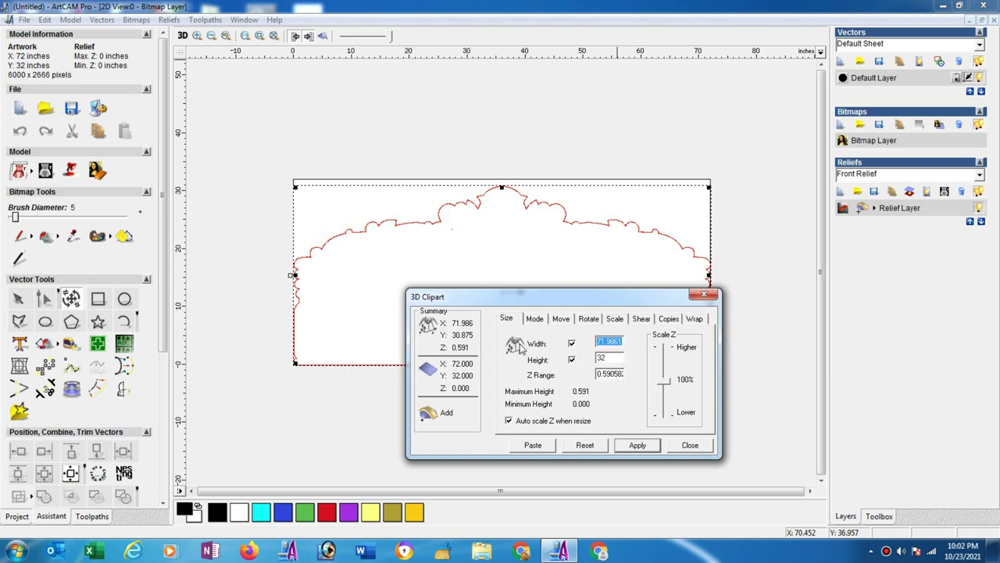
type("72")
left_click(638, 445)
left_click(583, 110)
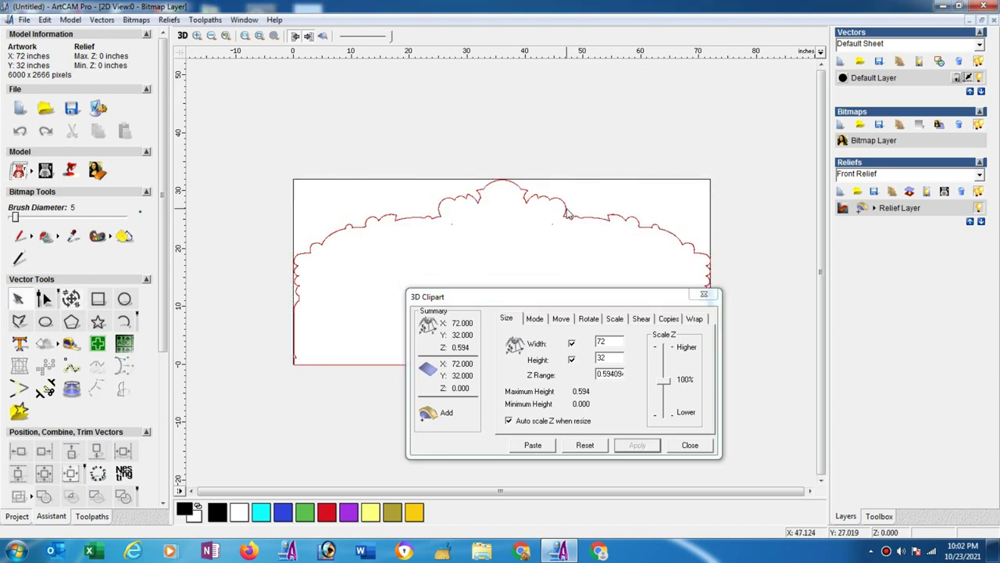
left_click(568, 211)
left_click(567, 207)
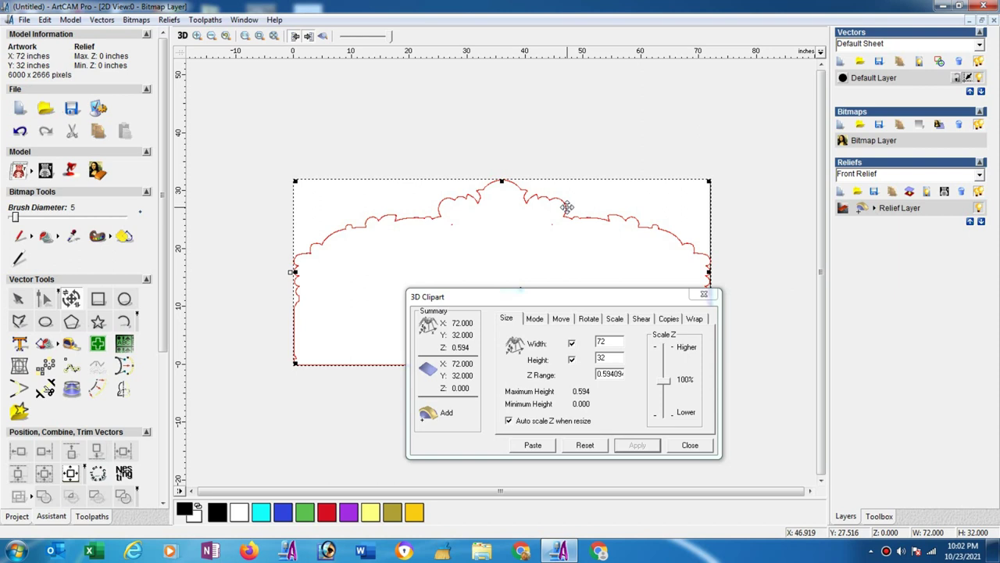
left_click(539, 449)
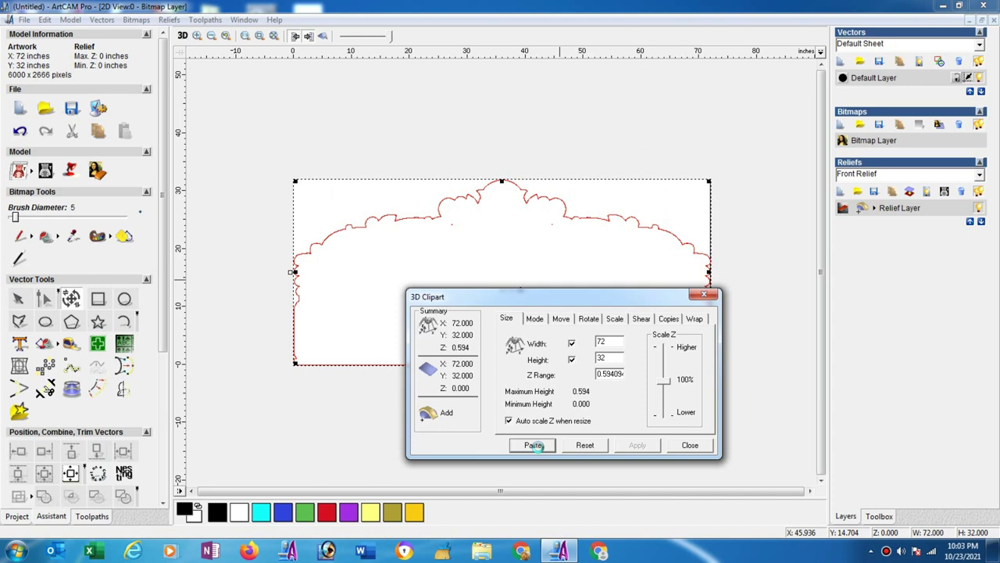
left_click(686, 445)
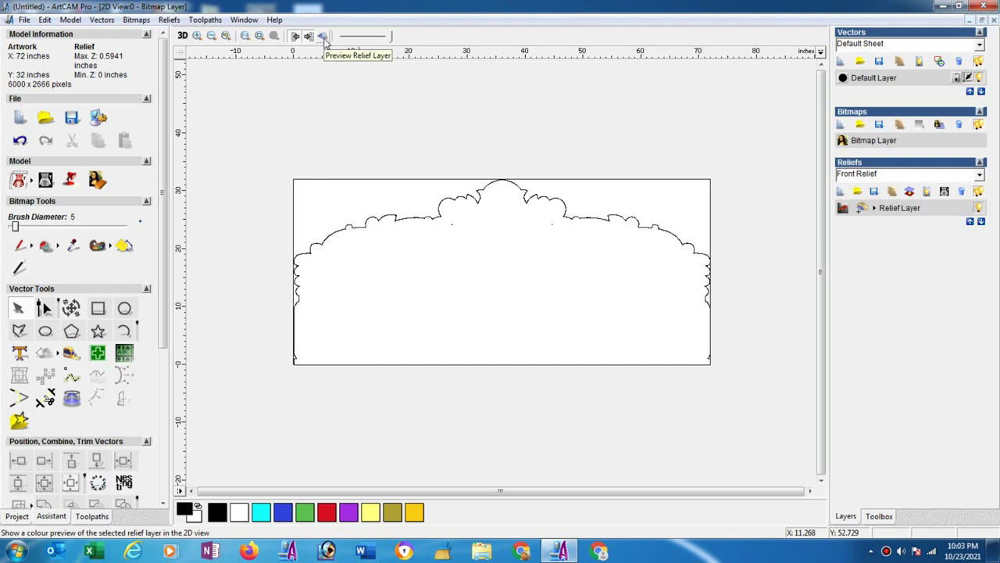
Preview the relief shaded and switch the model size to millimetres (1828.8 × 812.8).
left_click(323, 37)
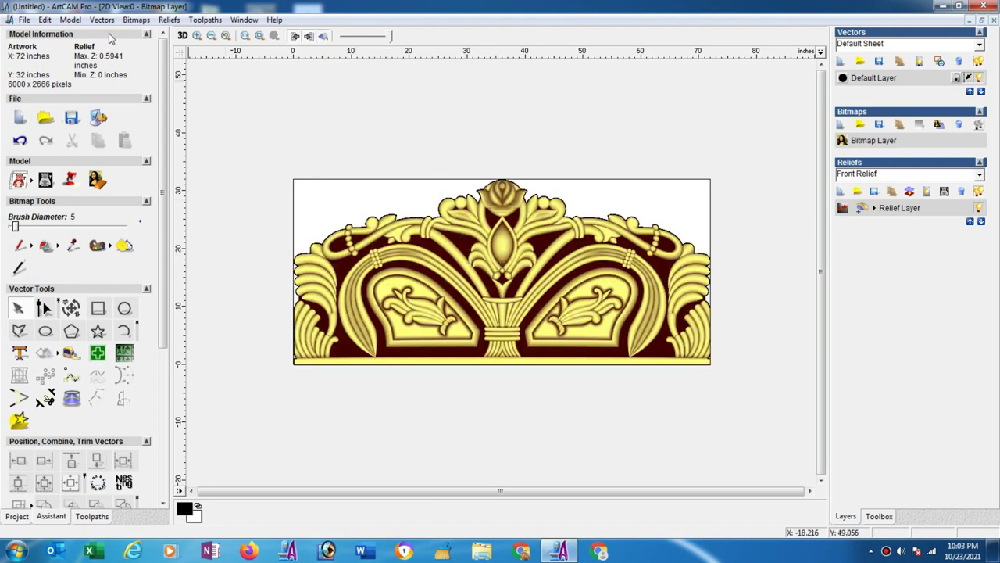
left_click(70, 21)
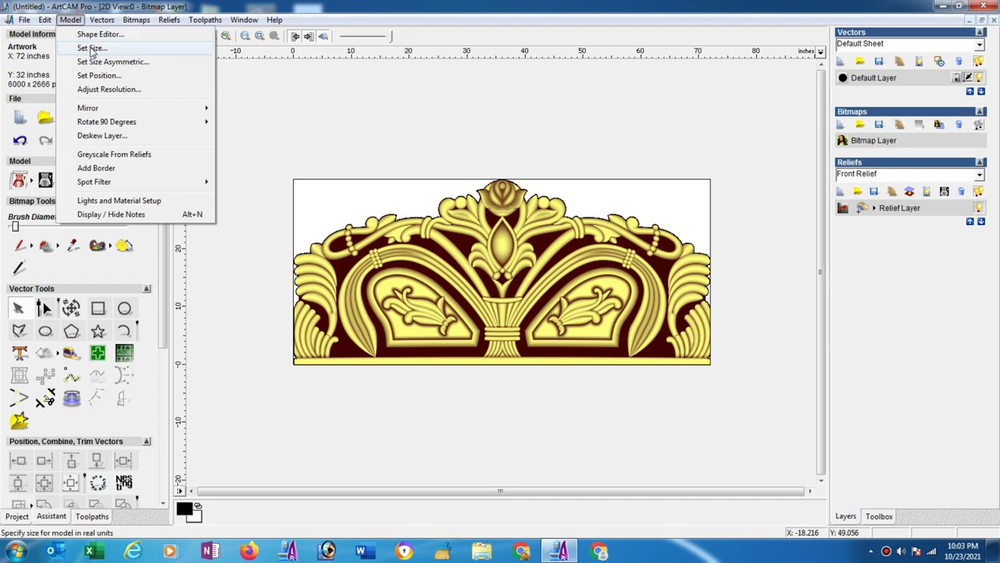
left_click(92, 48)
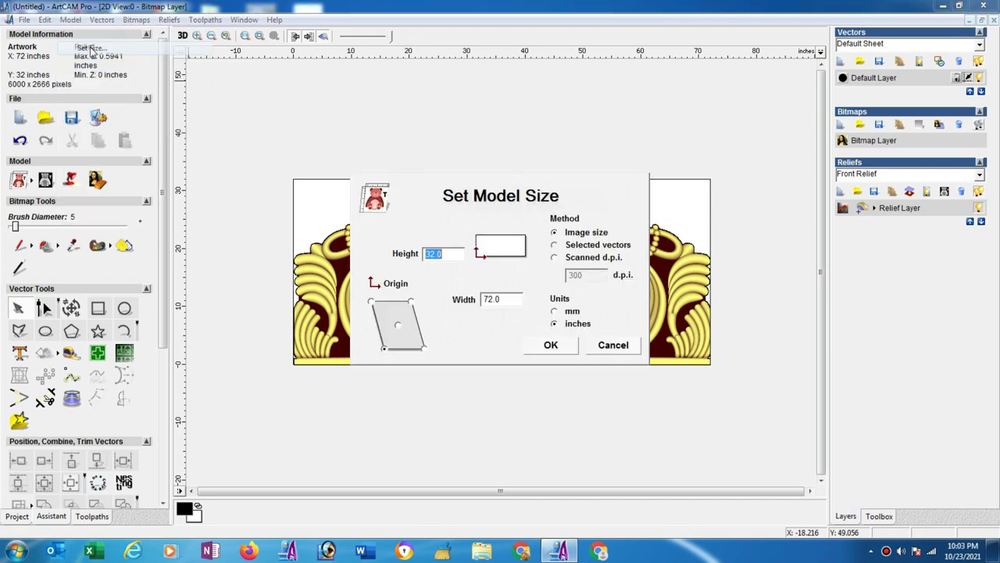
left_click(557, 312)
left_click(561, 352)
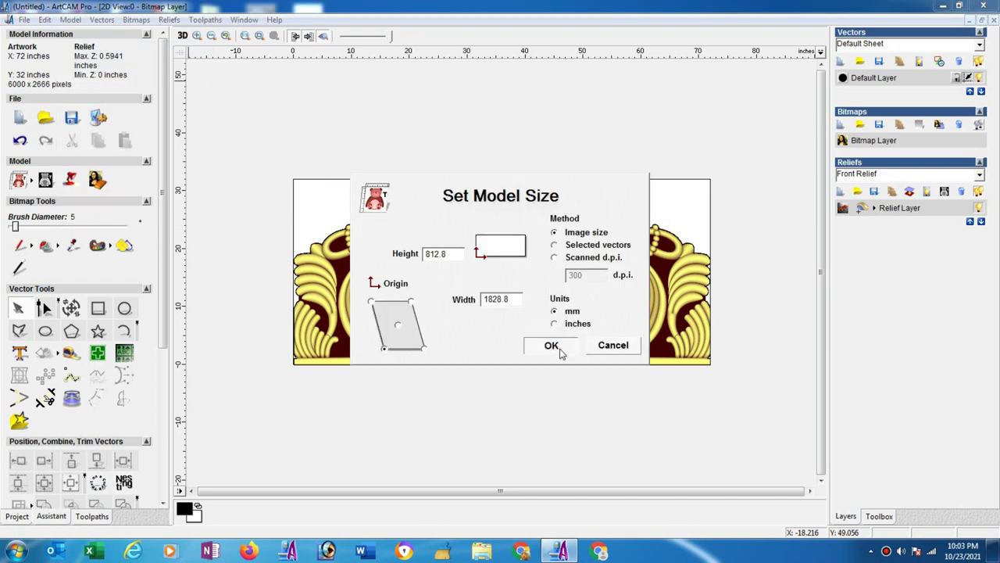
Tile the 2D and 3D views vertically to check the relief, then maximize the 2D view.
left_click(243, 19)
left_click(258, 45)
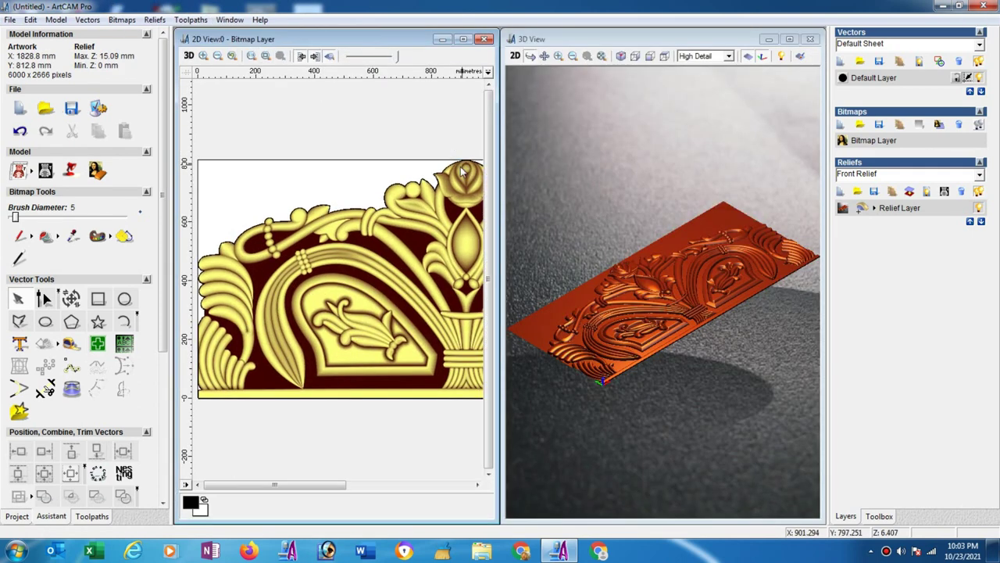
left_click(462, 38)
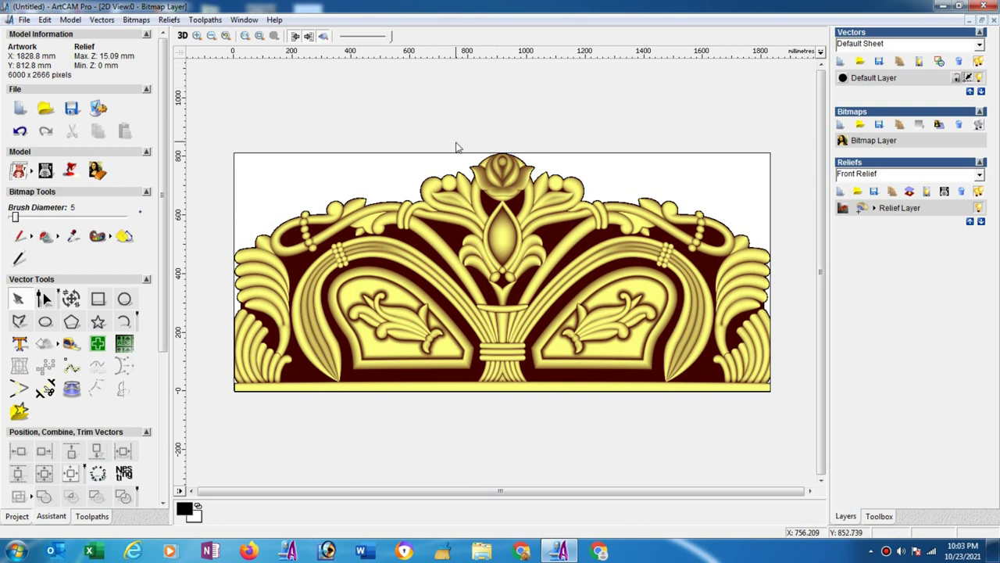
Ungroup all of the headboard's outline vectors.
left_click(459, 170)
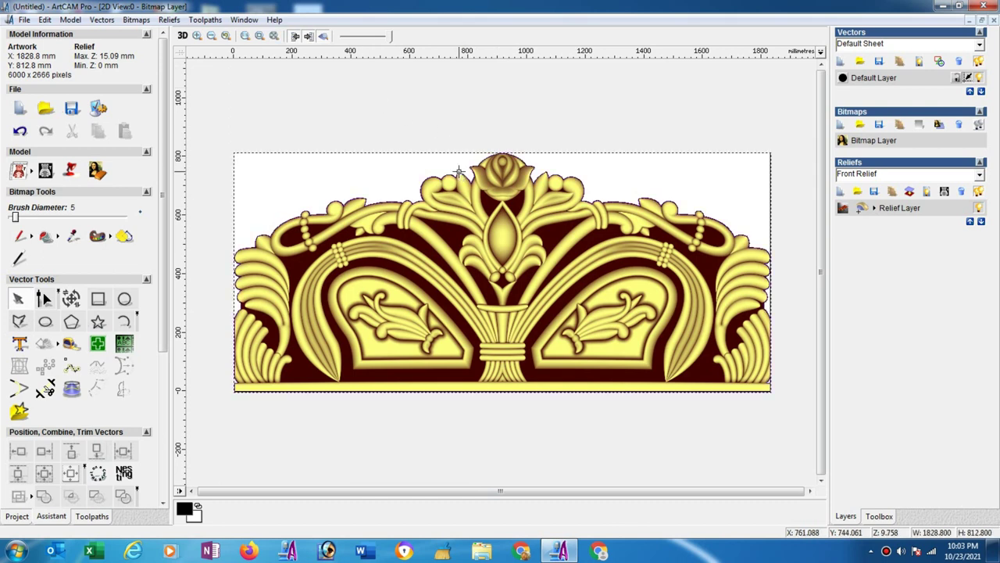
right_click(460, 173)
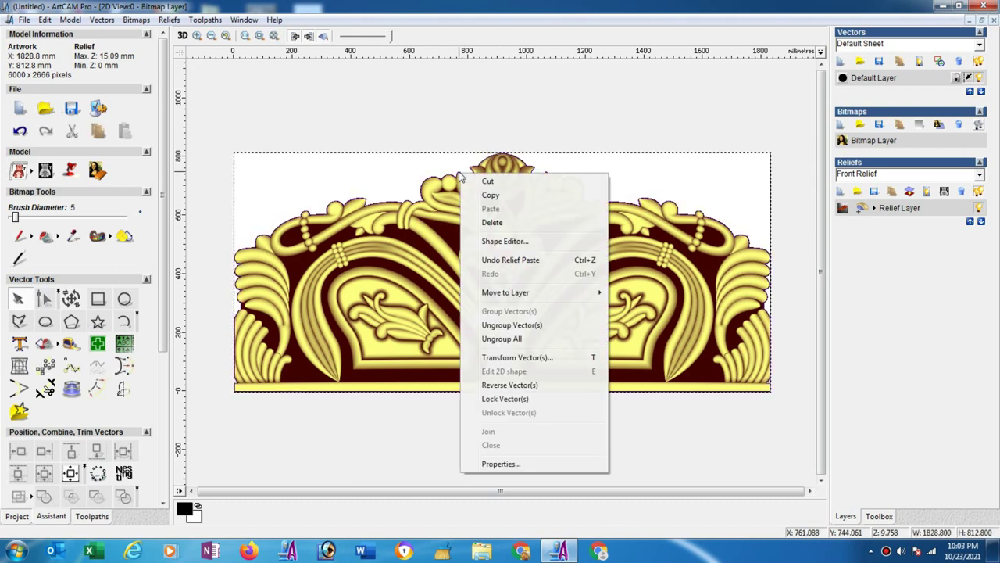
left_click(504, 340)
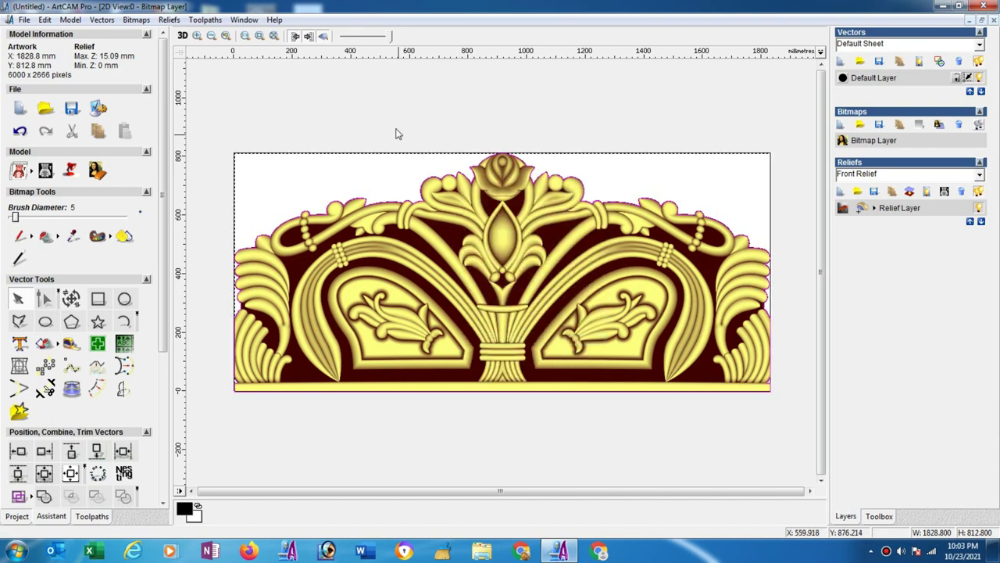
Offset the outline 5 mm inwards with sharp corners.
left_click(399, 205)
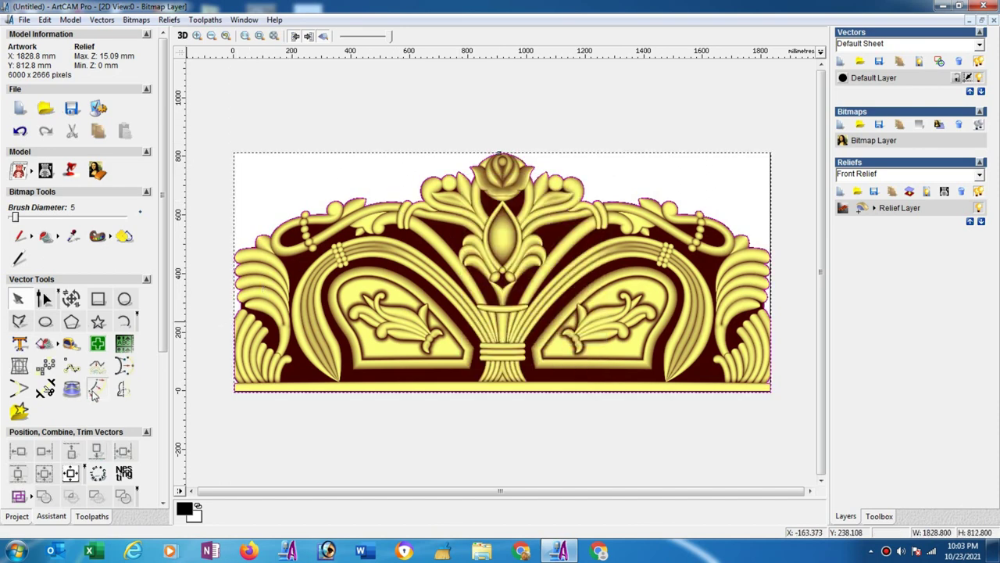
left_click(93, 389)
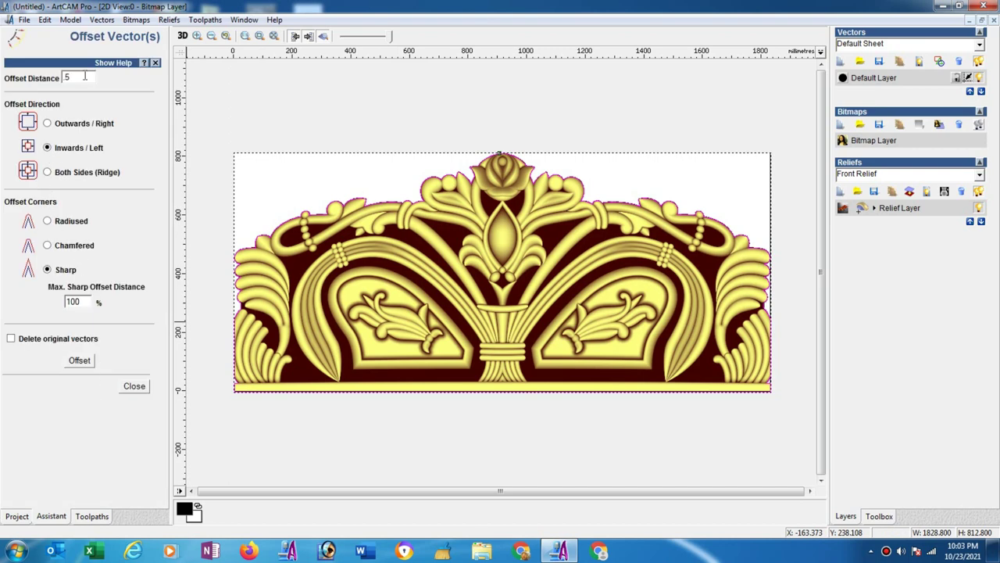
key("shift+End")
left_click(81, 361)
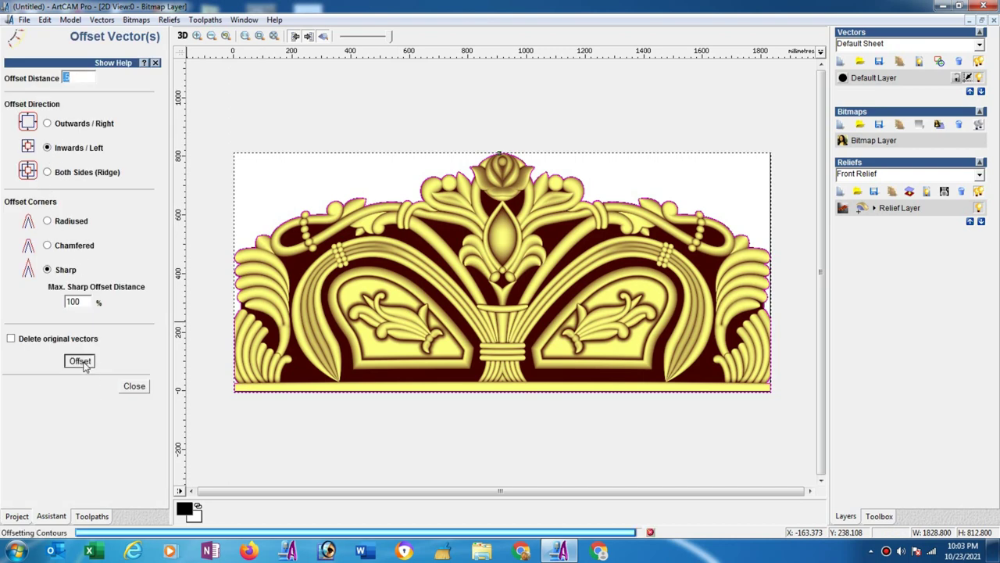
left_click(136, 387)
Hide the relief shading to inspect the traced outline, then restore shading and fit the artwork.
left_click(299, 437)
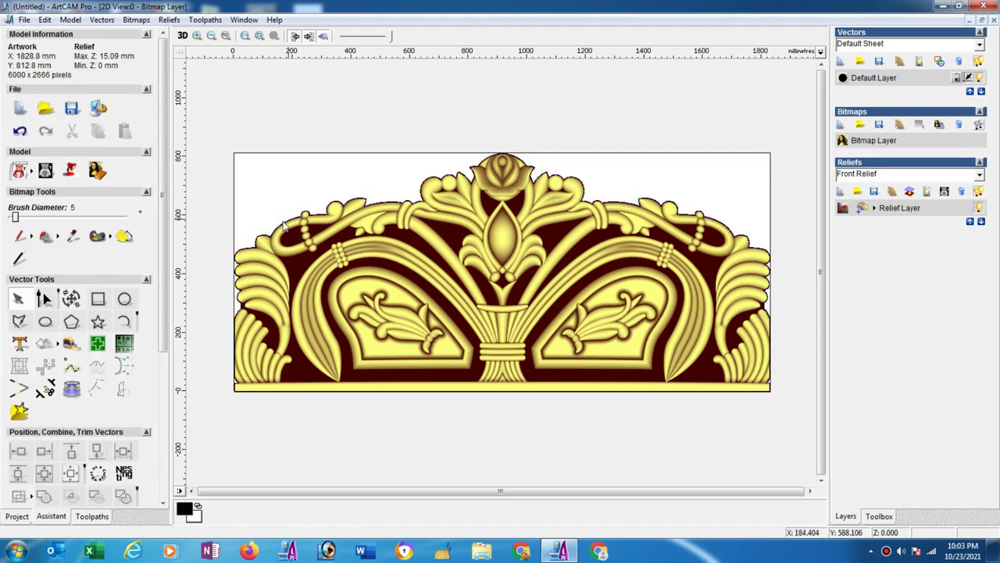
scroll(285, 224, "down", 1)
scroll(285, 223, "up", 3)
scroll(297, 229, "up", 1)
scroll(304, 231, "up", 1)
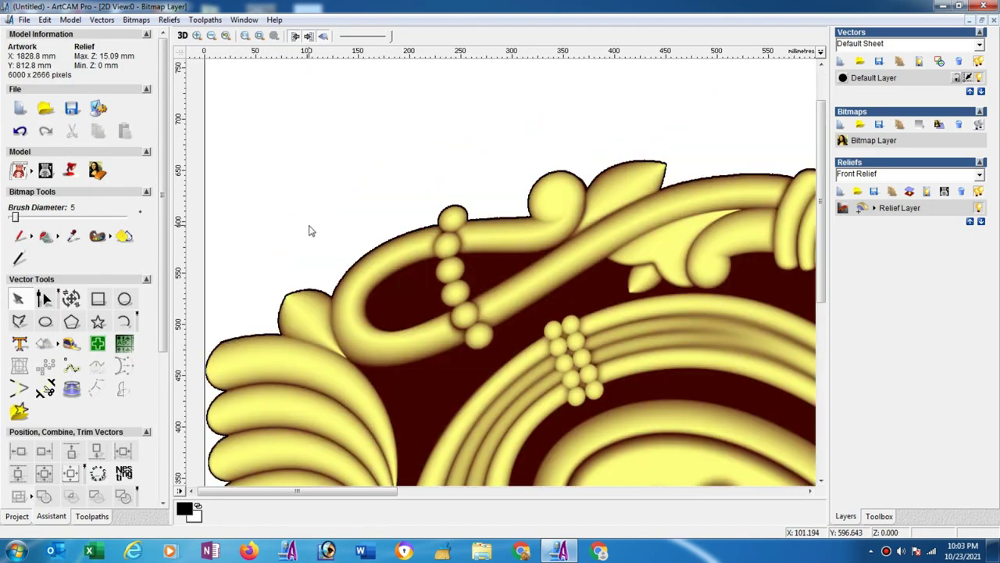
left_click(323, 37)
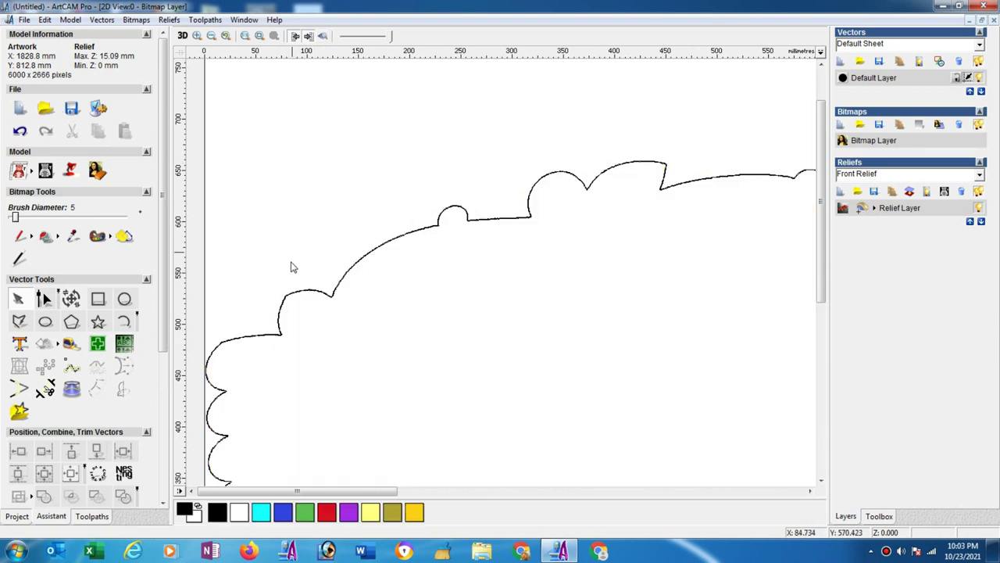
scroll(297, 288, "up", 3)
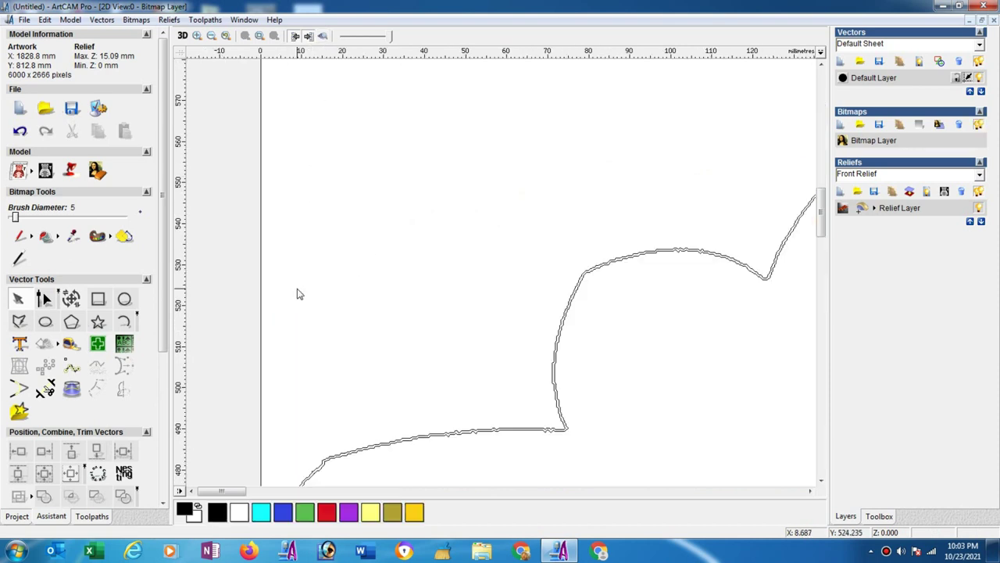
left_click(553, 371)
left_click(549, 372)
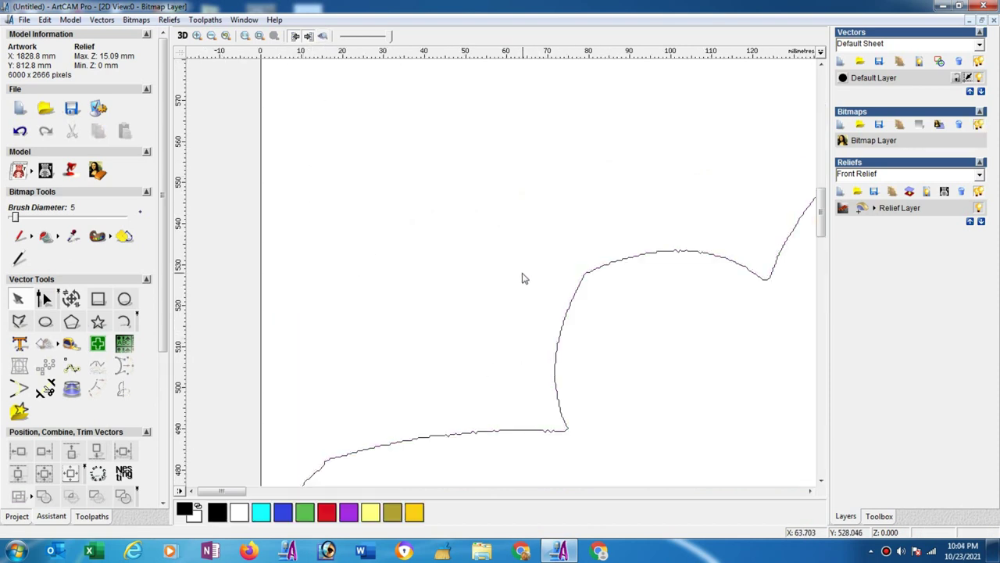
scroll(500, 250, "up", 3)
scroll(512, 269, "down", 2)
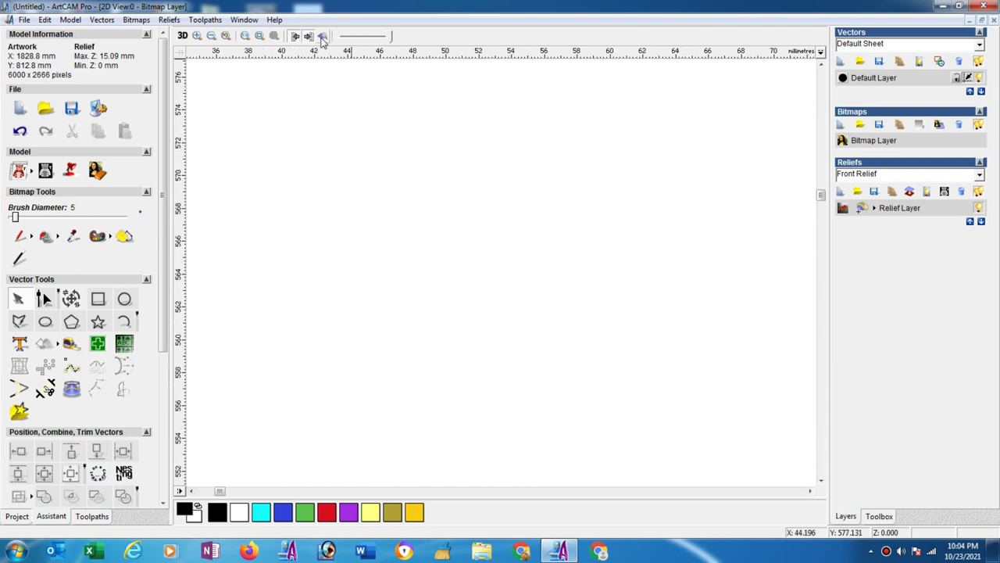
left_click(323, 35)
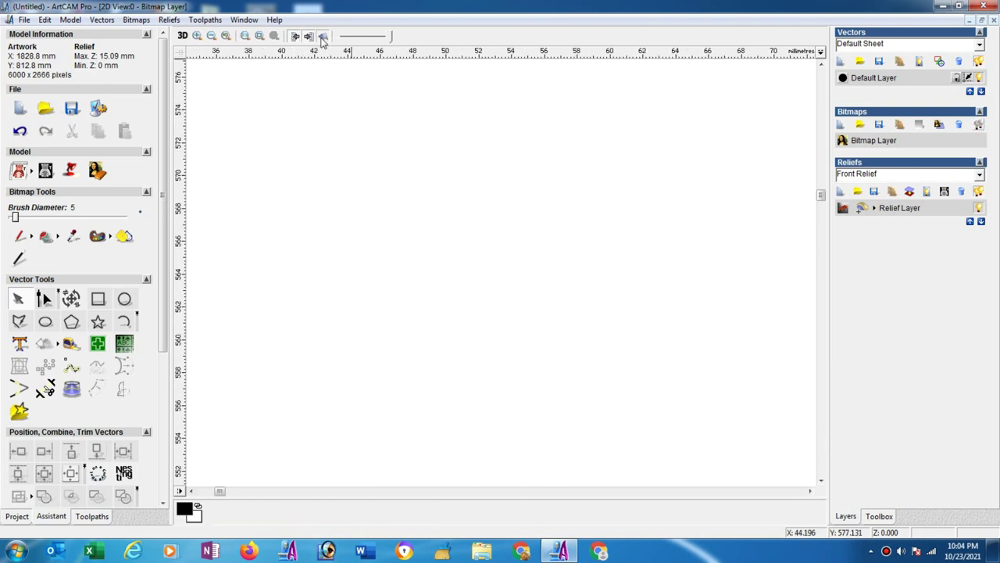
left_click(260, 36)
Select the outline in Node Editing and box-select its bottom corner nodes.
left_click(372, 391)
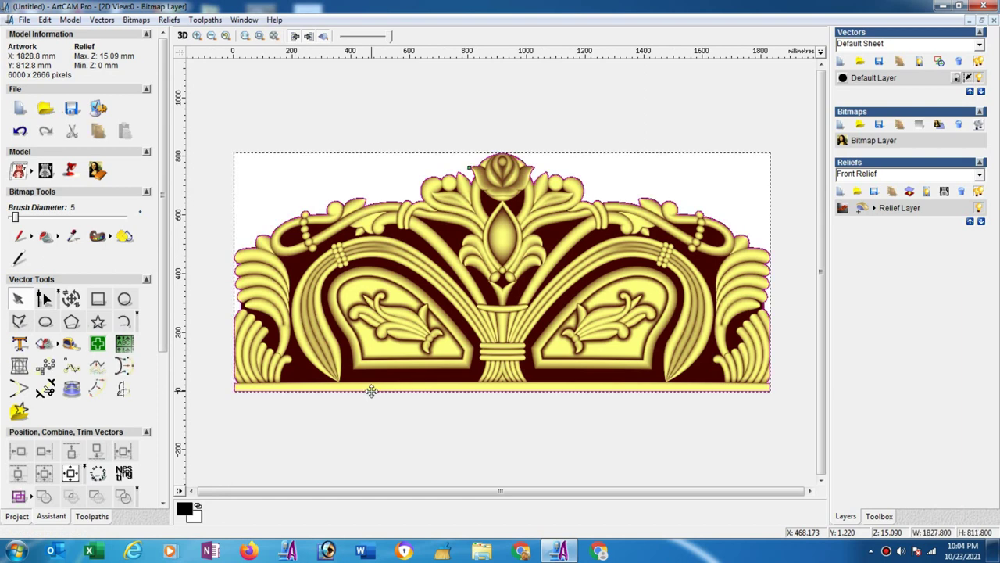
left_click(45, 299)
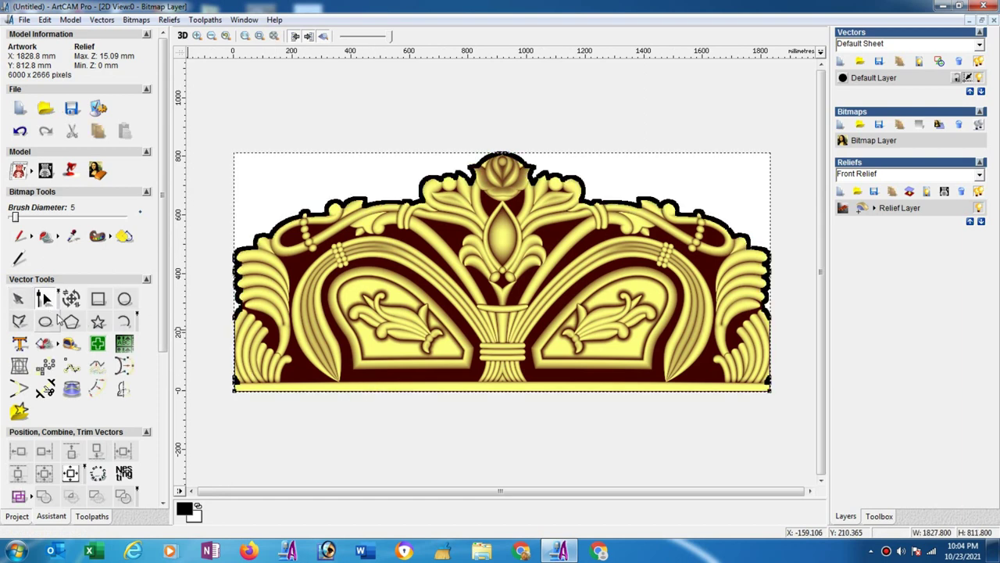
left_click_drag(222, 393, 792, 426)
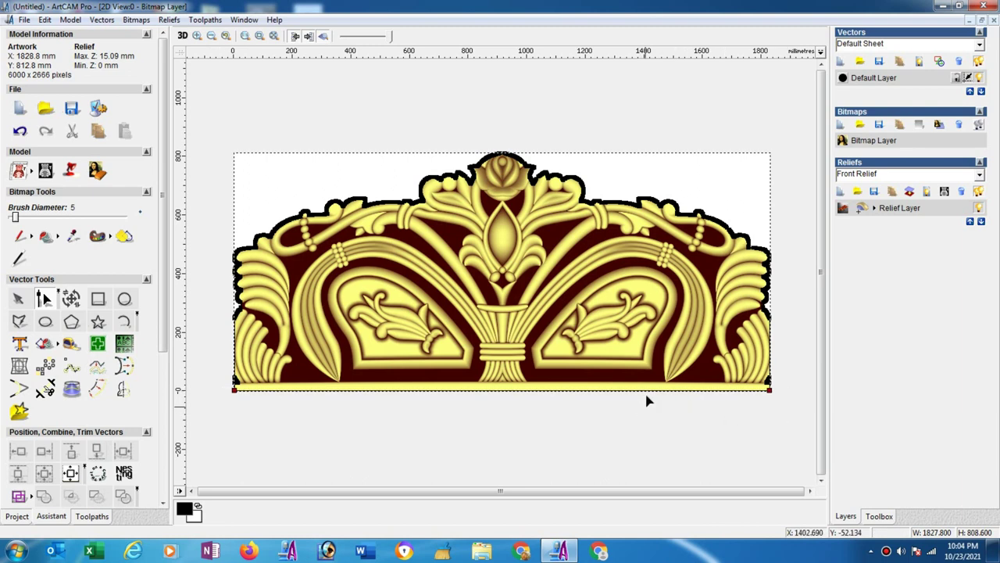
scroll(650, 400, "up", 3)
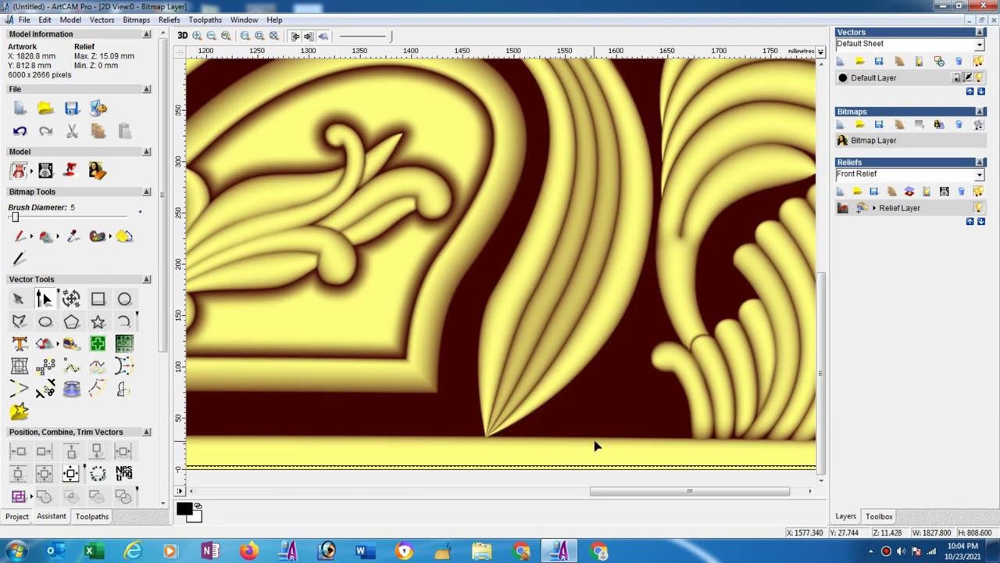
scroll(509, 324, "up", 2)
scroll(509, 324, "down", 1)
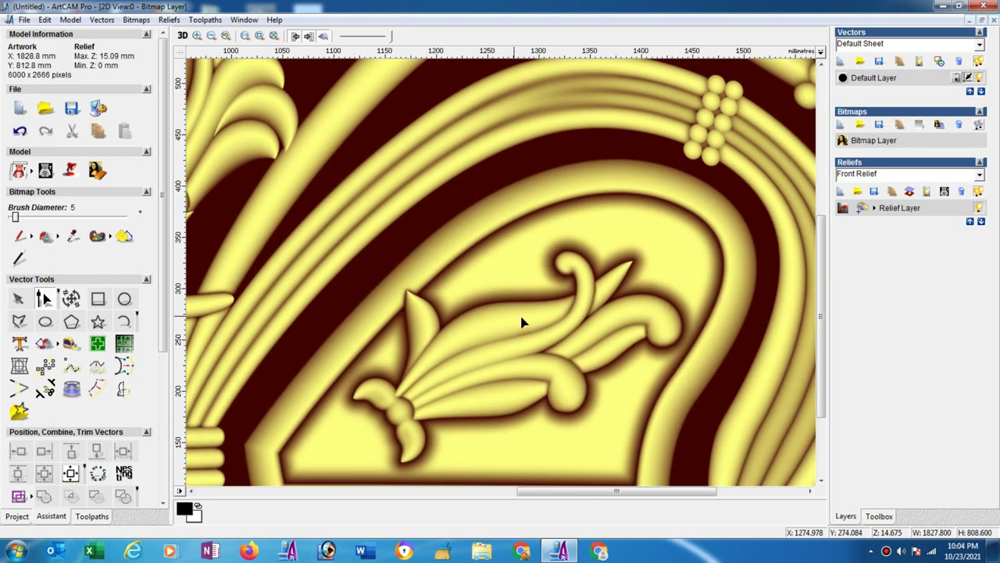
scroll(690, 346, "down", 2)
scroll(695, 347, "down", 3)
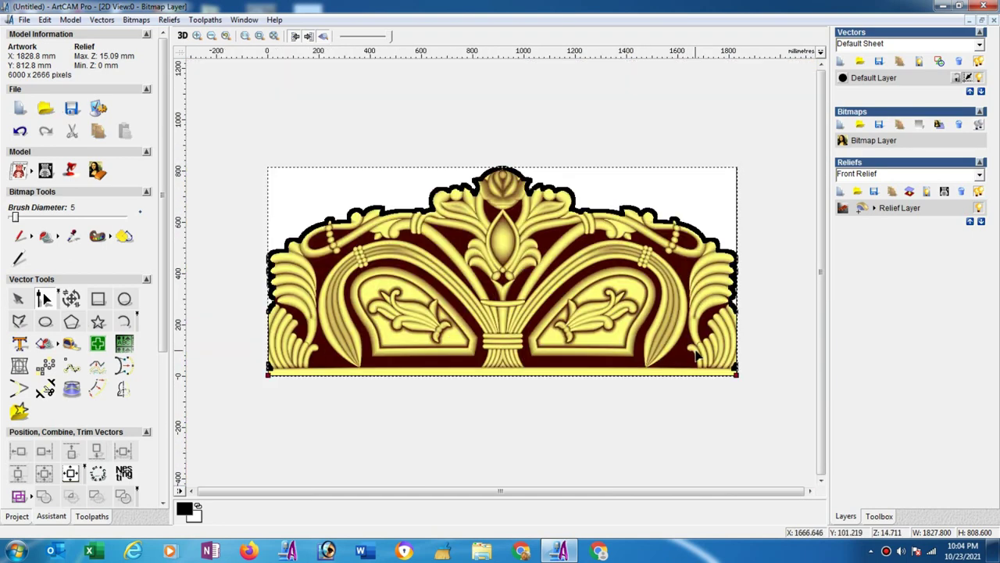
scroll(735, 376, "up", 6)
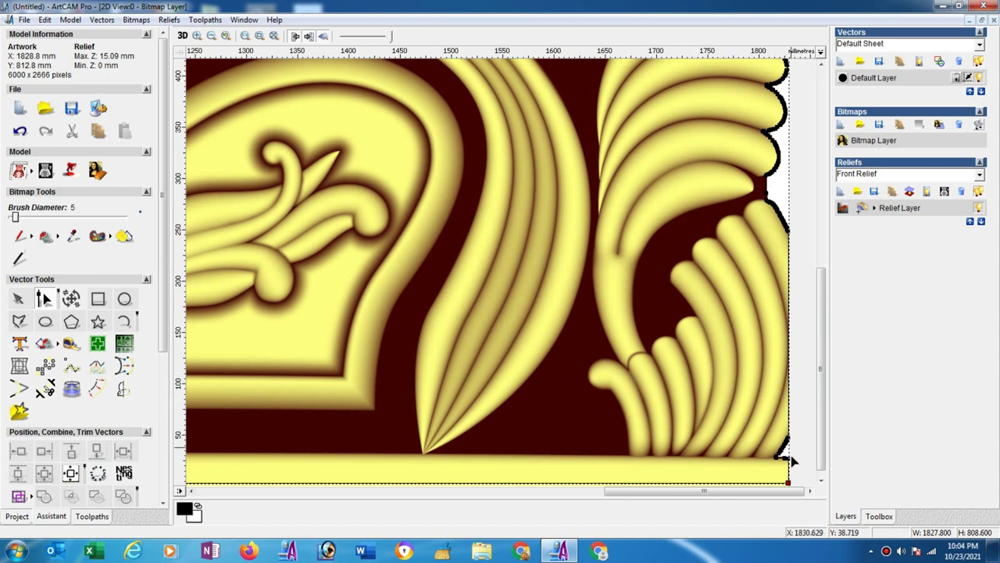
scroll(787, 460, "up", 2)
scroll(781, 452, "down", 2)
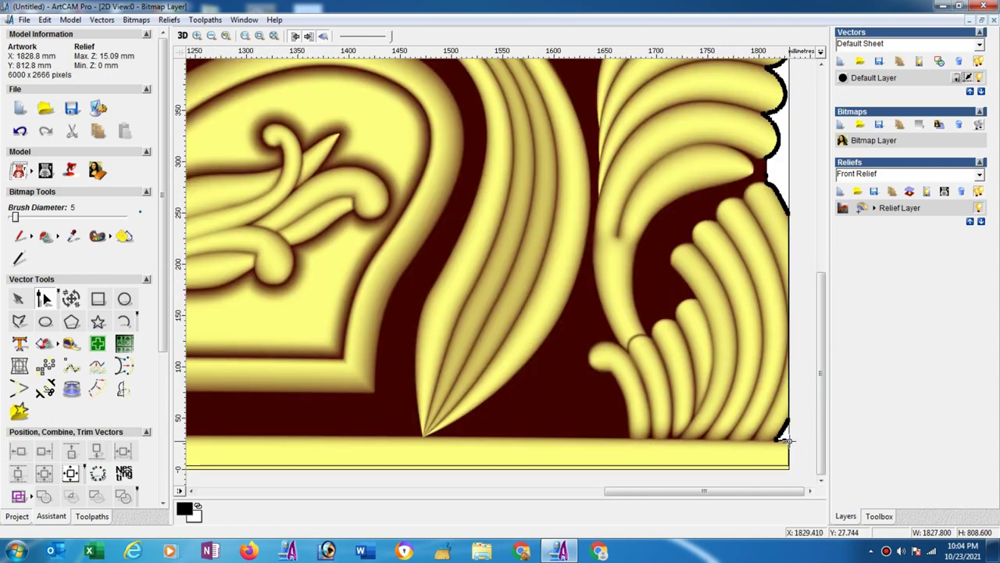
left_click_drag(662, 491, 234, 491)
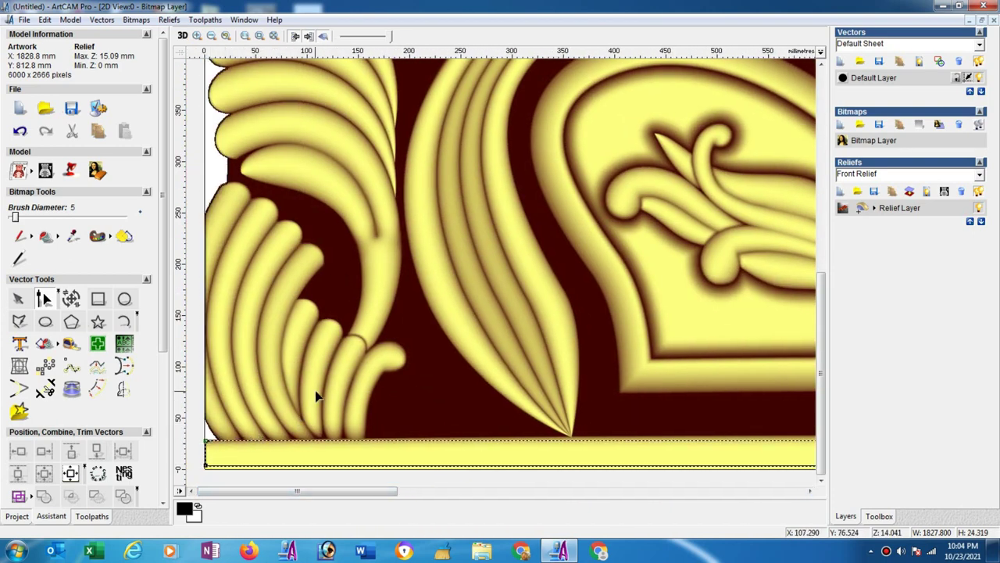
Fit the relief in view and box-select every node of the outline.
scroll(334, 315, "up", 2)
scroll(334, 315, "up", 1)
scroll(407, 290, "up", 1)
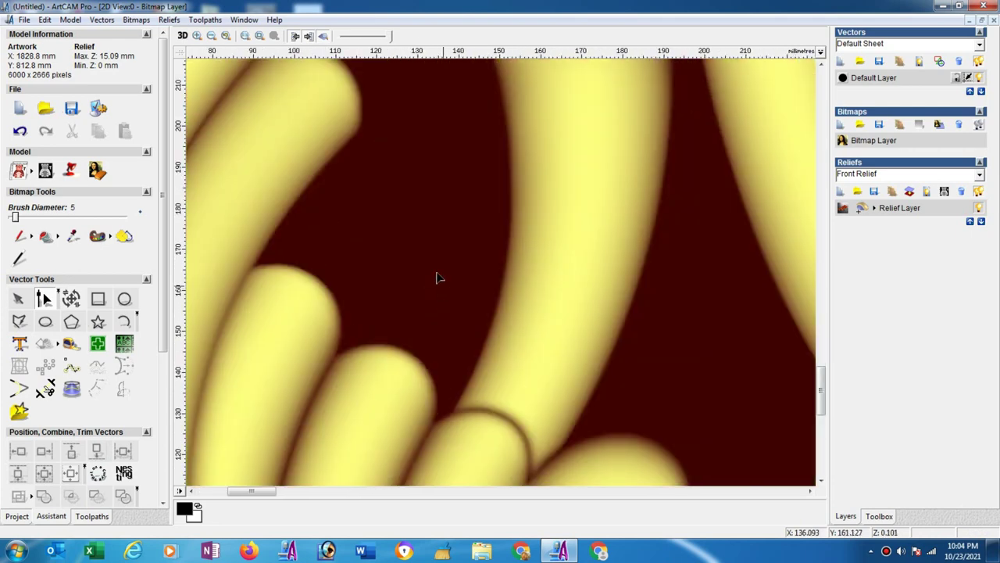
left_click(259, 36)
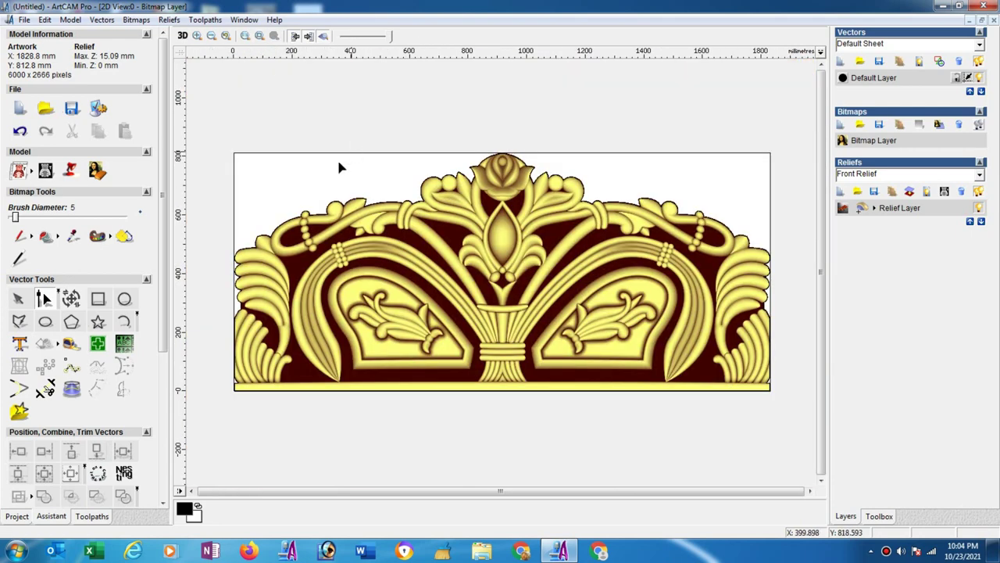
left_click(298, 221)
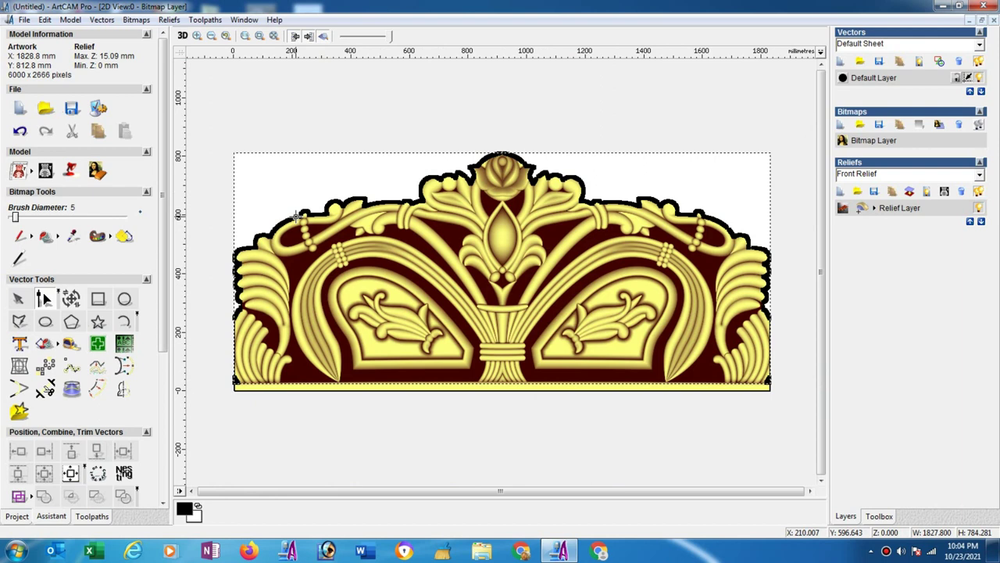
mouse_move(199, 123)
left_mouse_down()
mouse_move(436, 368)
mouse_move(800, 393)
left_mouse_up()
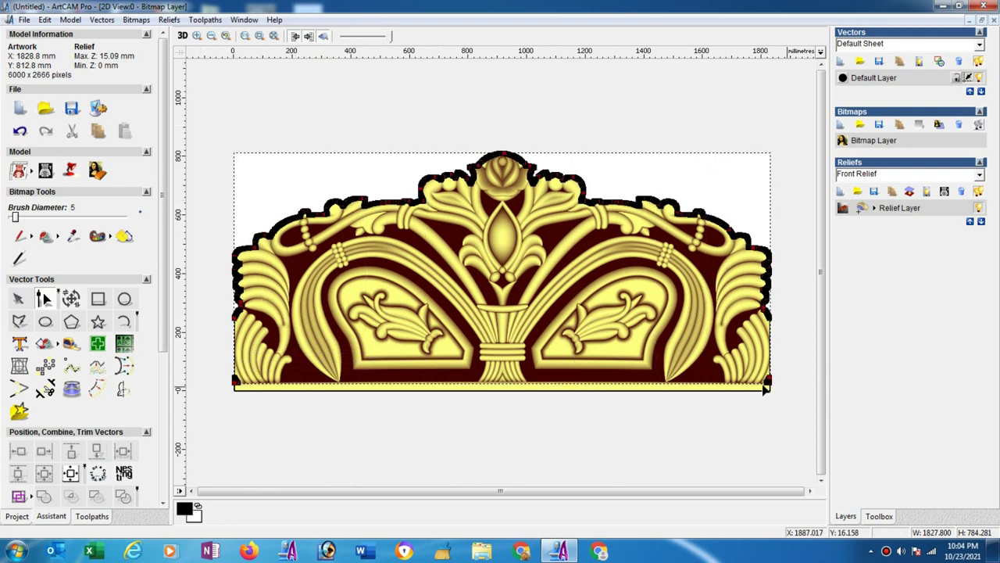
Spline the outline at 0.5 tolerance, turning 4137 lines into 181 curves.
left_click(95, 369)
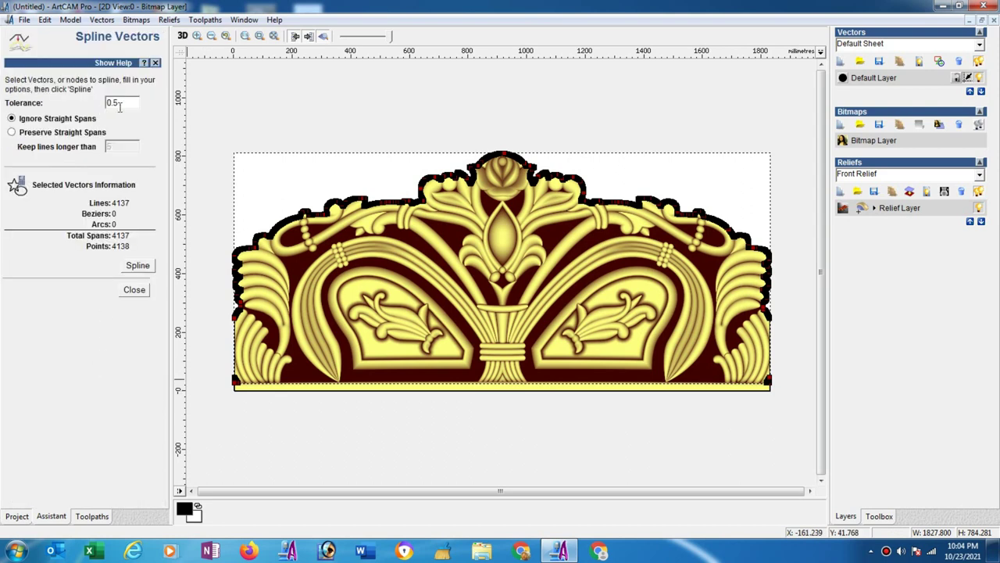
left_click(136, 267)
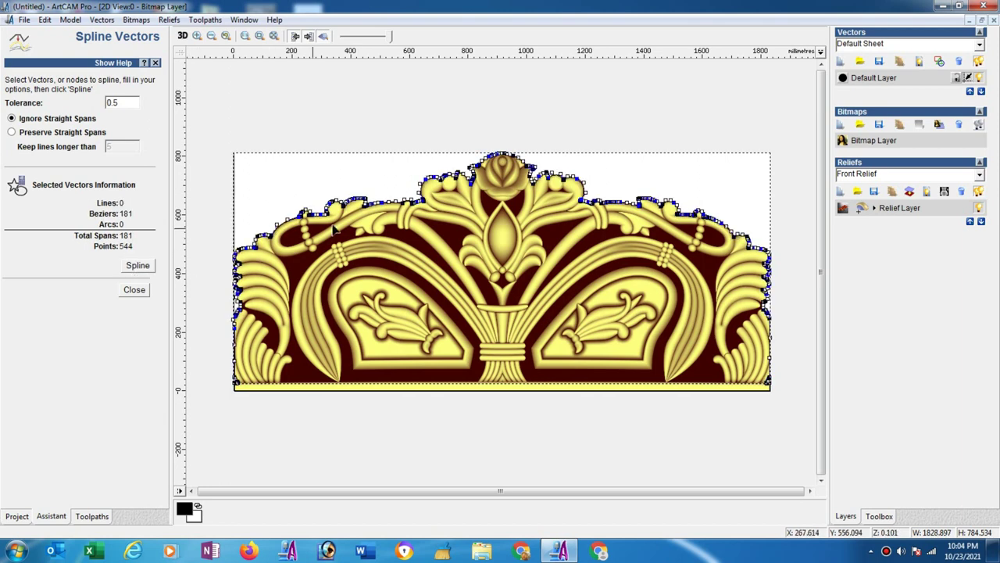
left_click(143, 295)
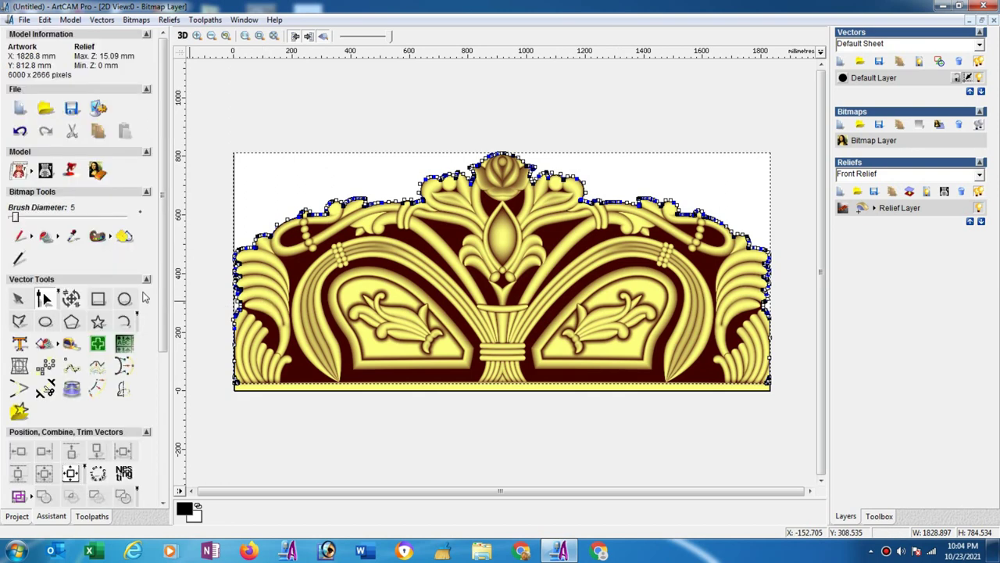
Join the smoothed outline's pieces and close it into one boundary.
left_click(20, 303)
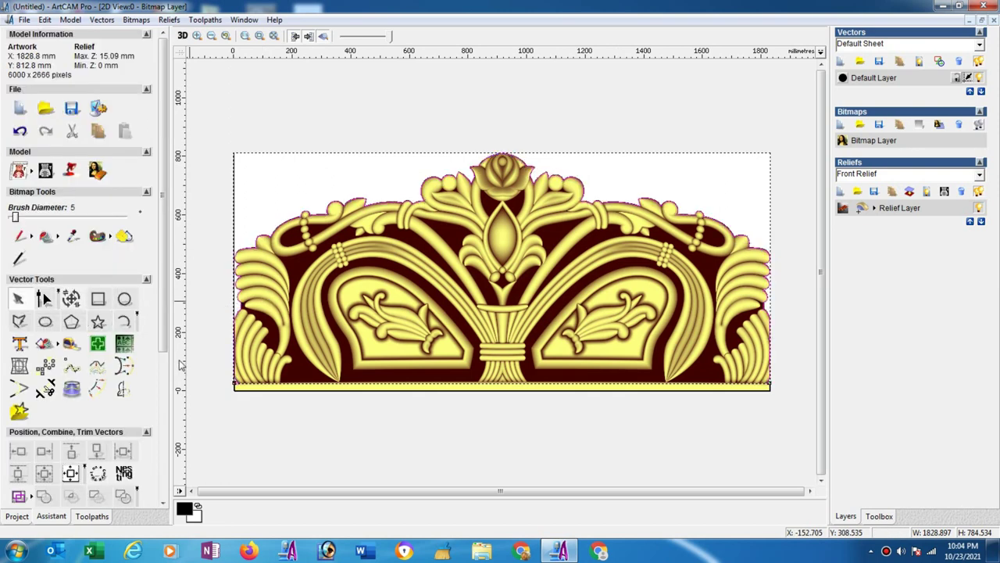
left_click(298, 391)
right_click(299, 389)
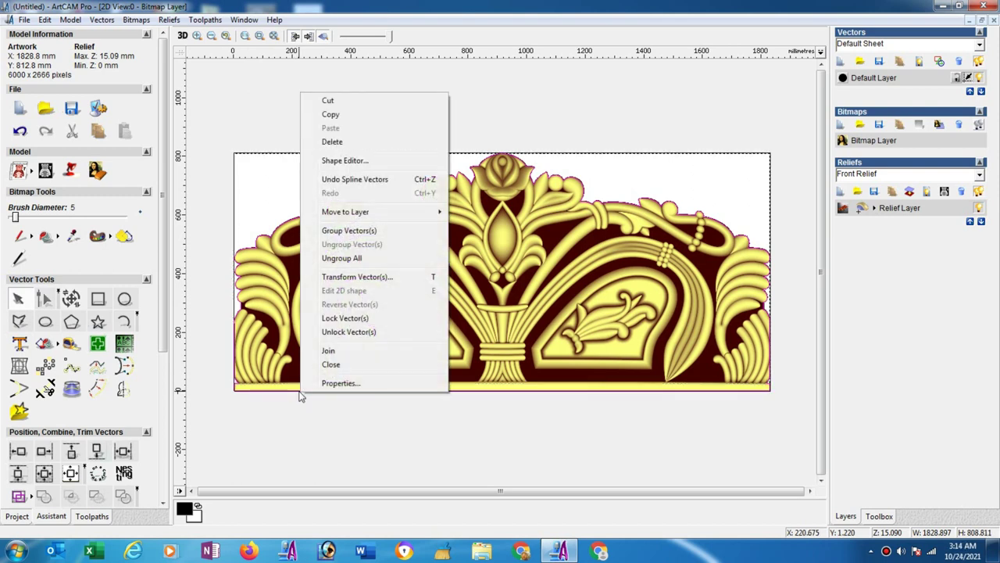
left_click(328, 351)
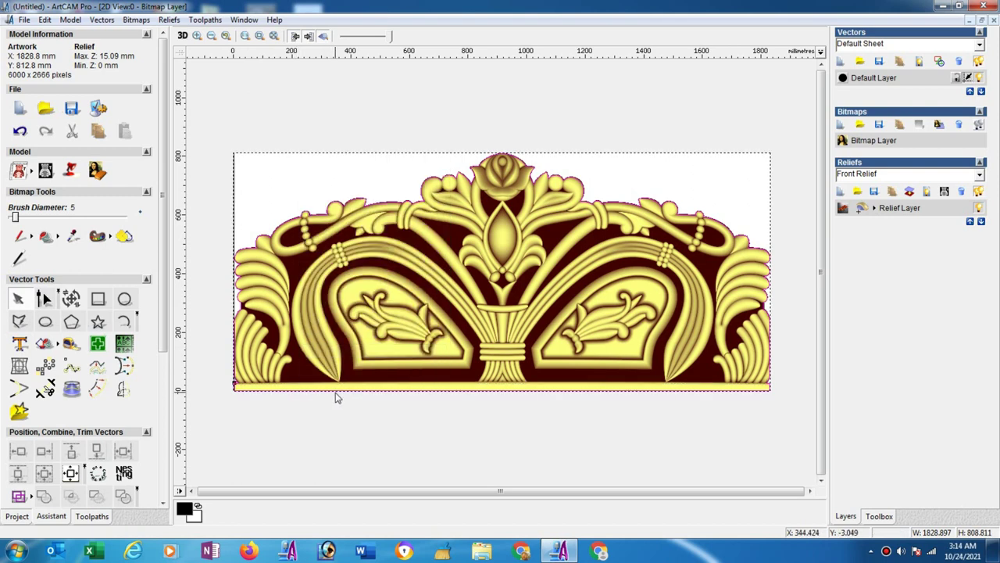
right_click(337, 388)
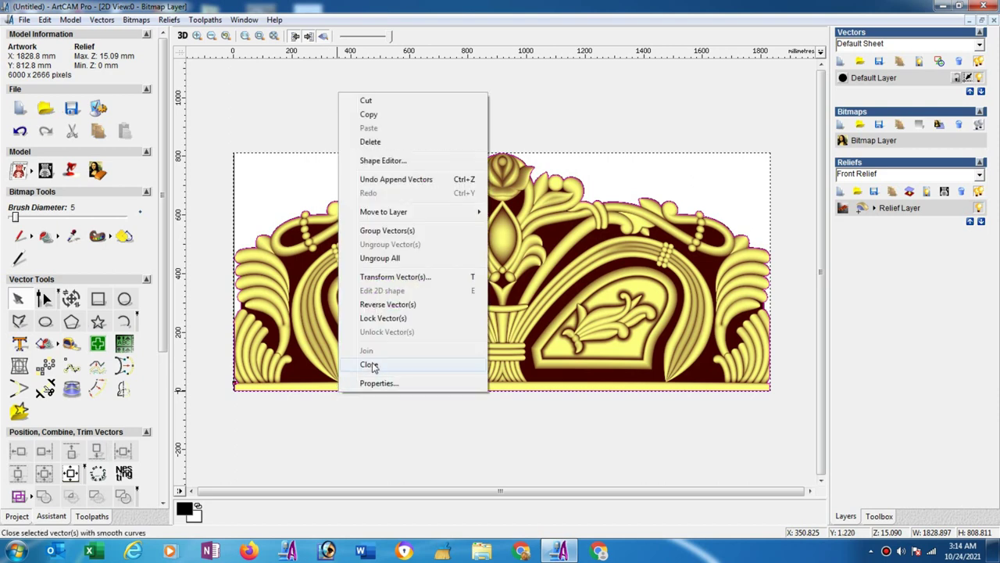
left_click(369, 365)
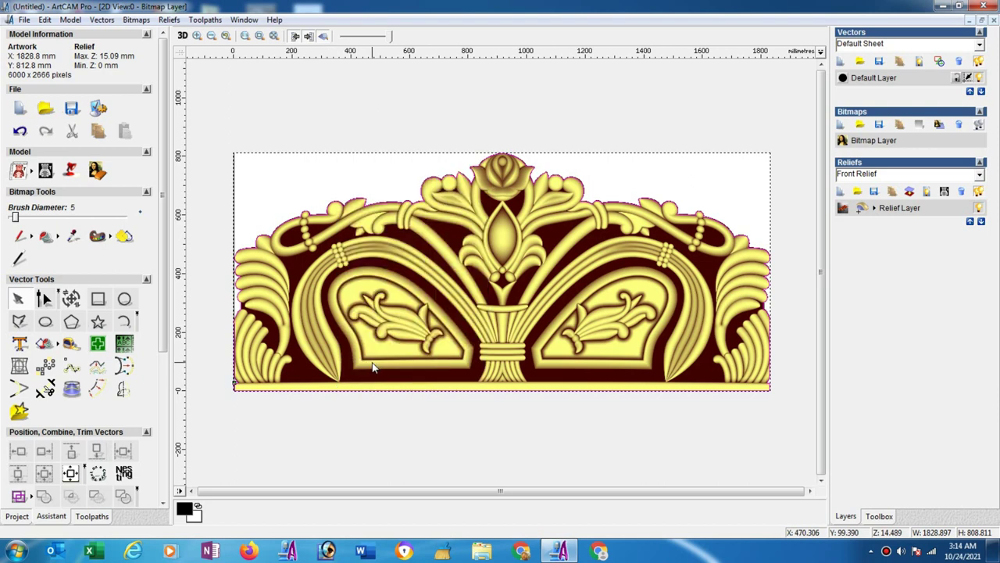
Rotate the model 90 degrees and tile the 2D and 3D views side by side.
left_click(73, 22)
mouse_move(106, 122)
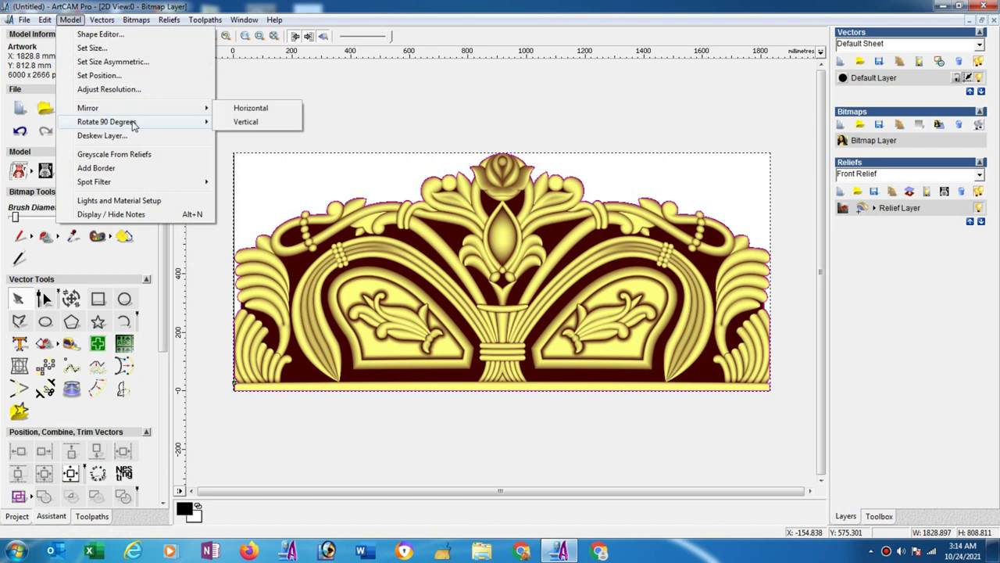
left_click(247, 135)
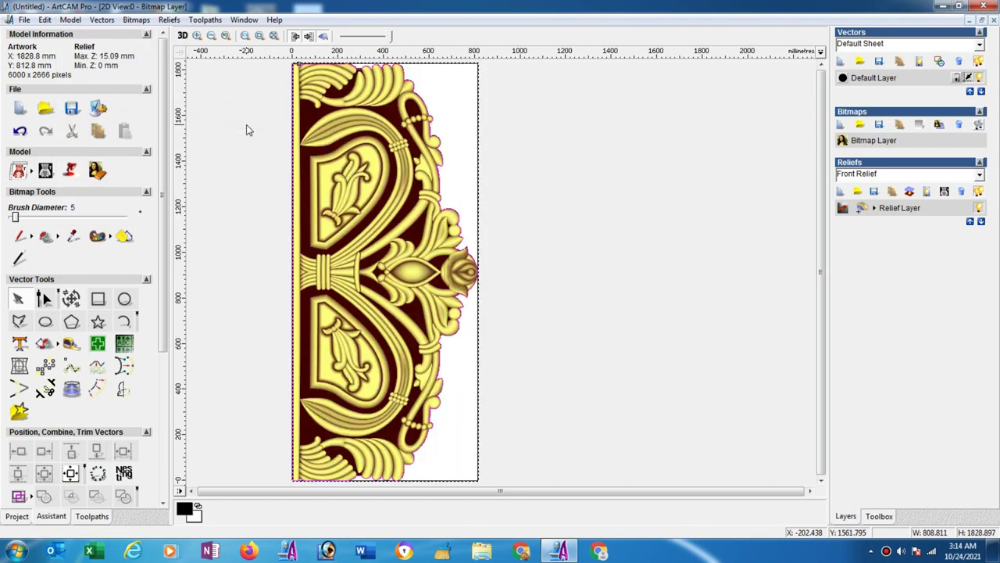
left_click(243, 19)
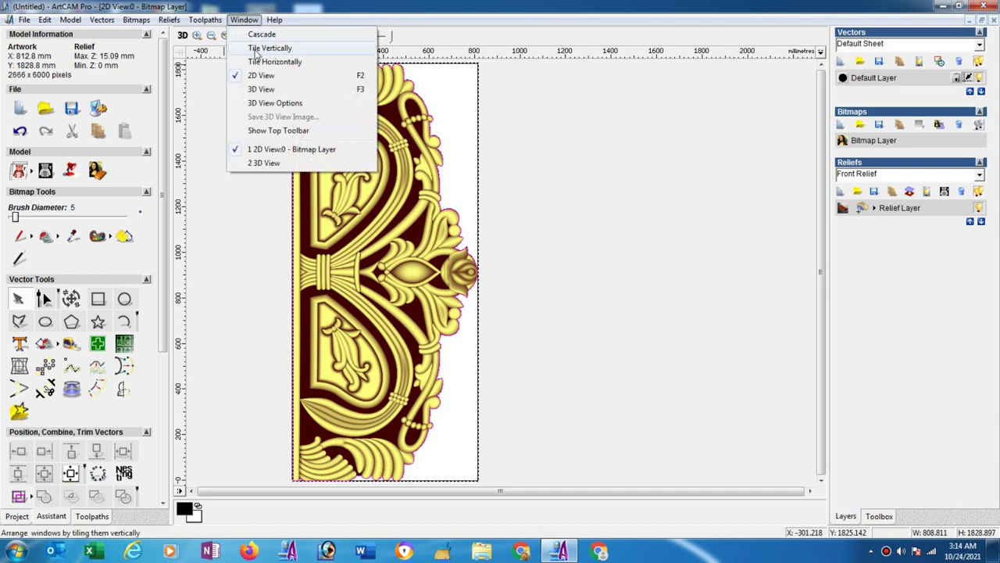
left_click(270, 48)
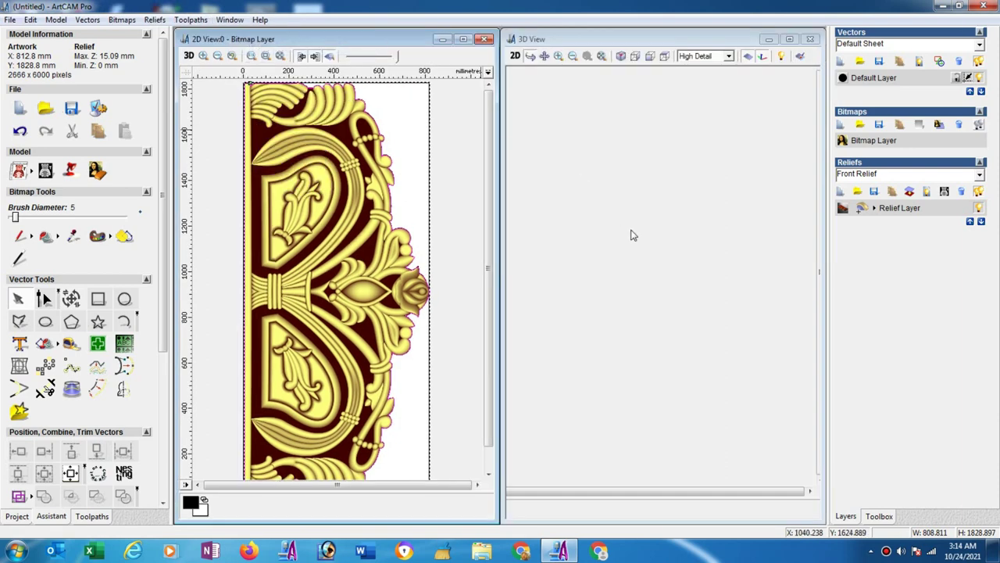
Render the relief in the 3D view and show the toolpath tools.
left_click(664, 56)
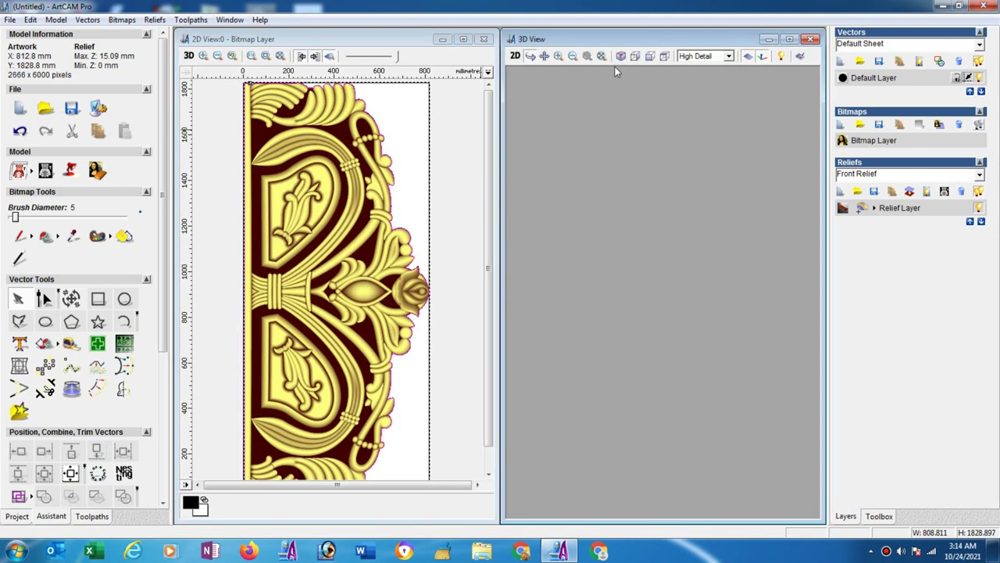
left_click(661, 60)
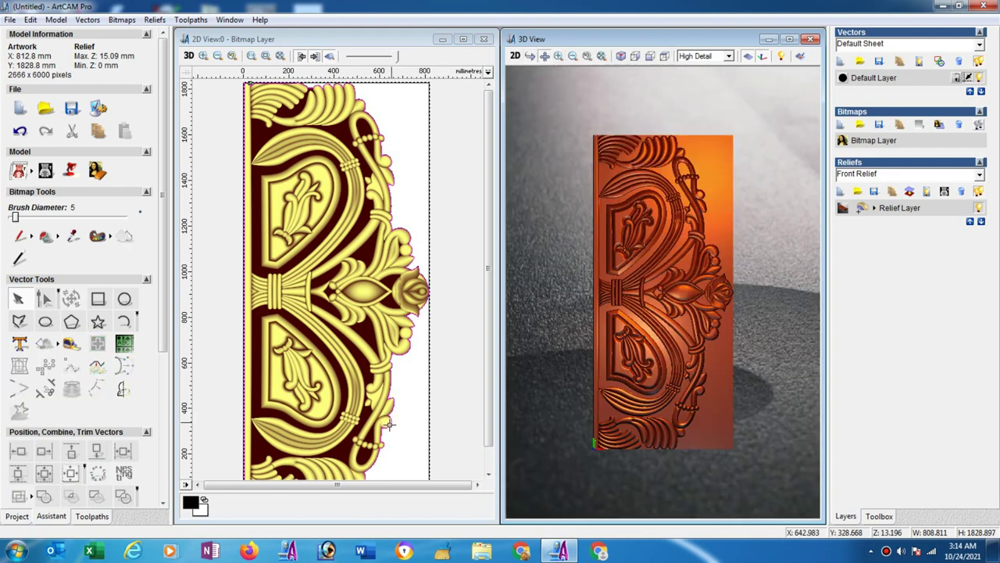
left_click(87, 519)
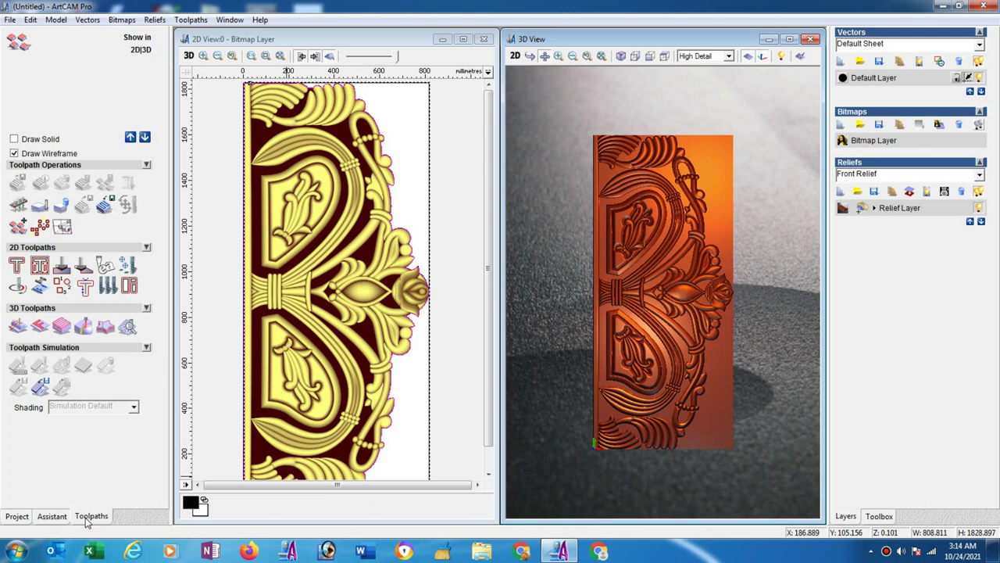
Start a 2D inside profile toolpath with 5 mm finish depth and Safe Z 30.
left_click(17, 269)
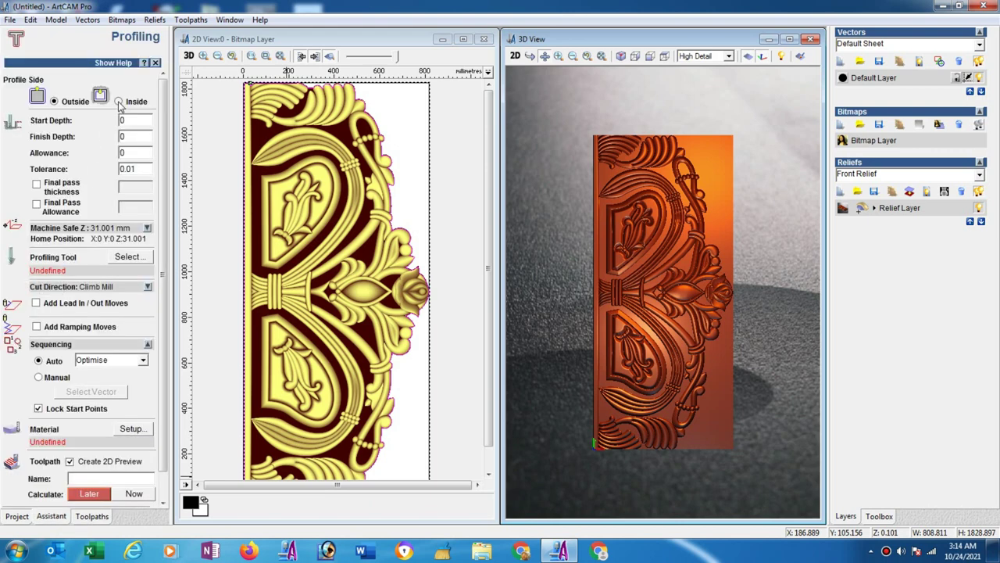
left_click_drag(131, 138, 117, 138)
left_click(147, 228)
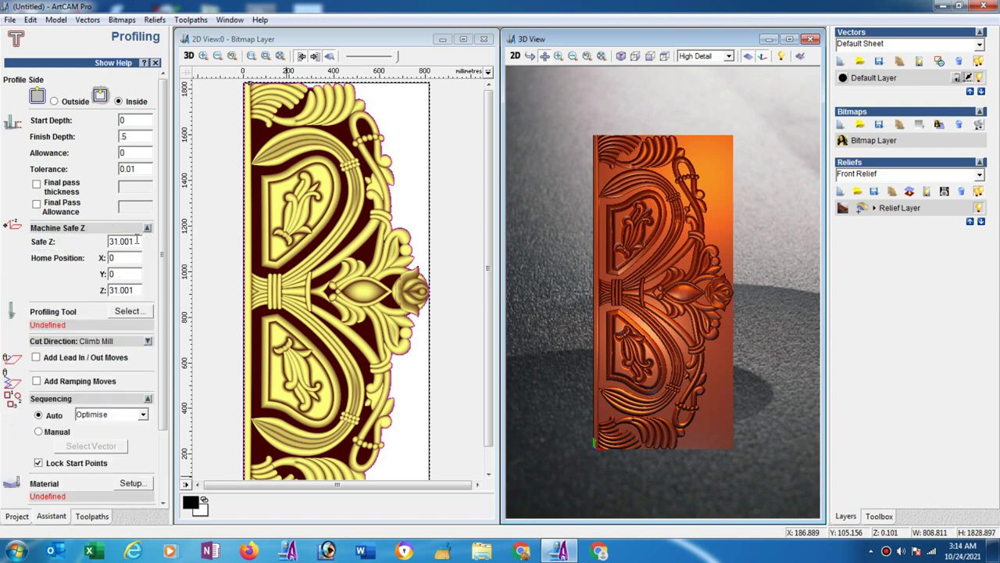
left_click_drag(137, 240, 60, 248)
type("30")
key("Tab")
Set Home Z to 30 and select End Mill 6 mm, stepdown 0.5 mm, as profiling tool.
type("30")
left_click(147, 228)
left_click(145, 259)
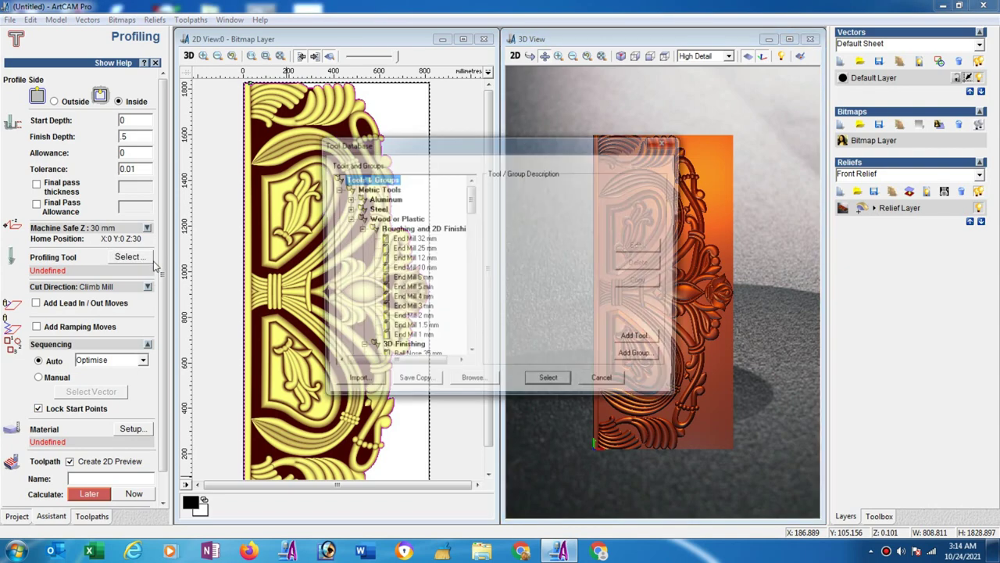
left_click(412, 280)
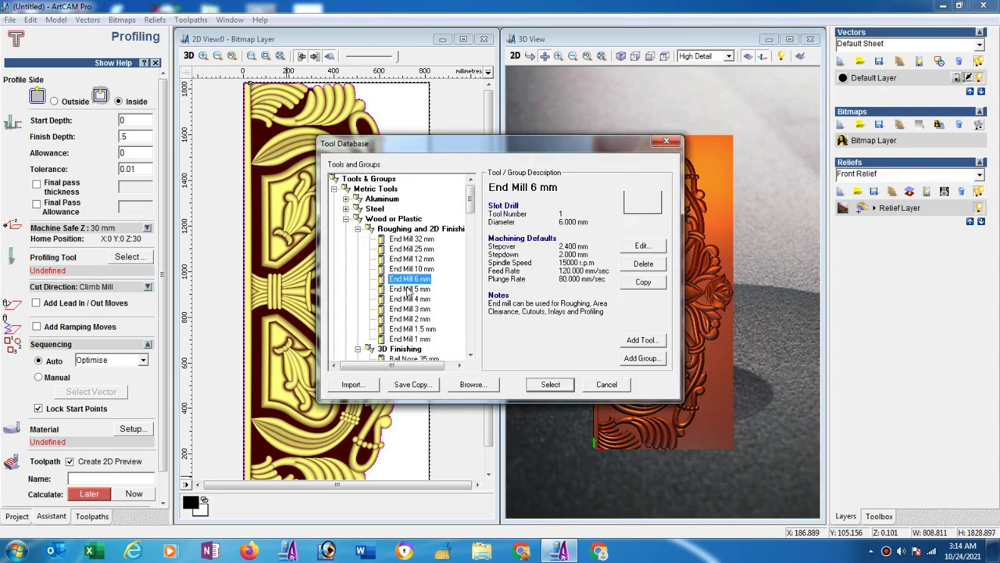
left_click(655, 247)
double_click(655, 187)
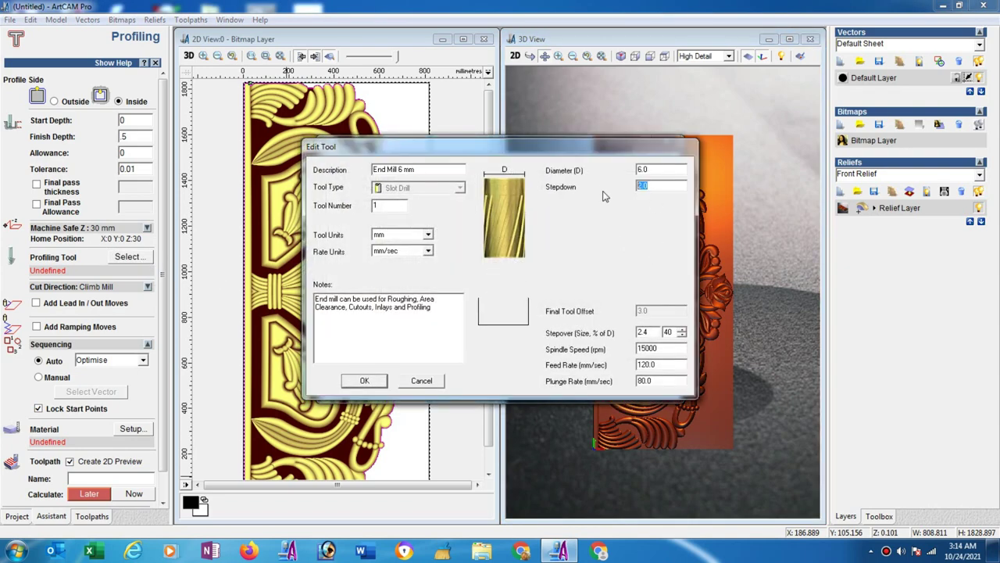
key("BackSpace")
left_click(366, 381)
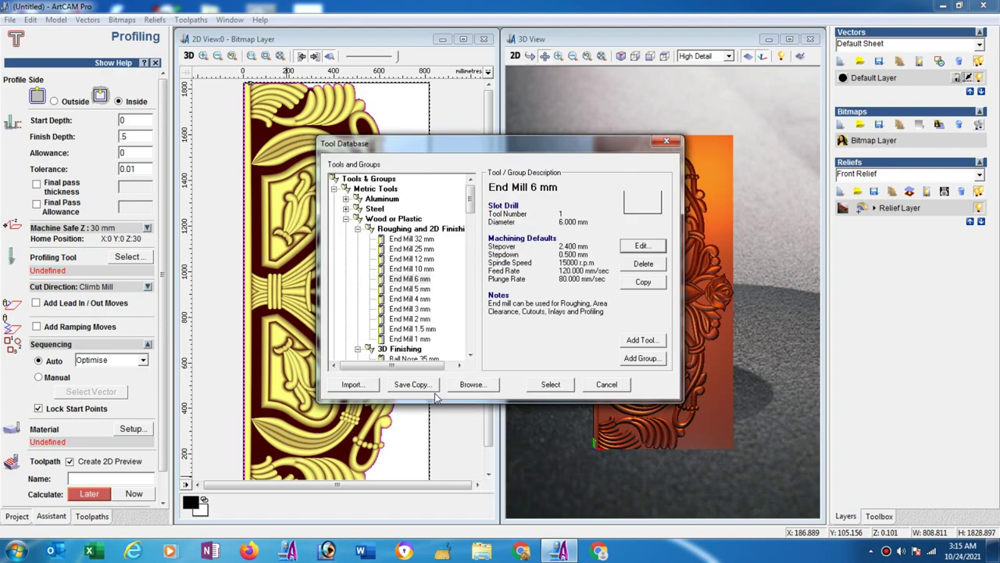
left_click(551, 384)
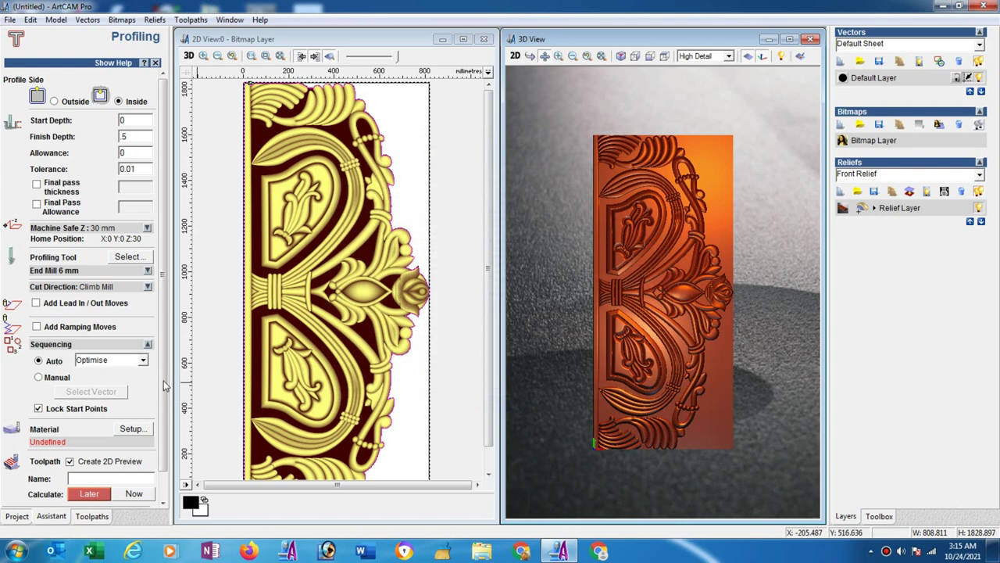
Set the material to 35 mm thick with the model at 0.0 top offset.
scroll(163, 381, "down", 2)
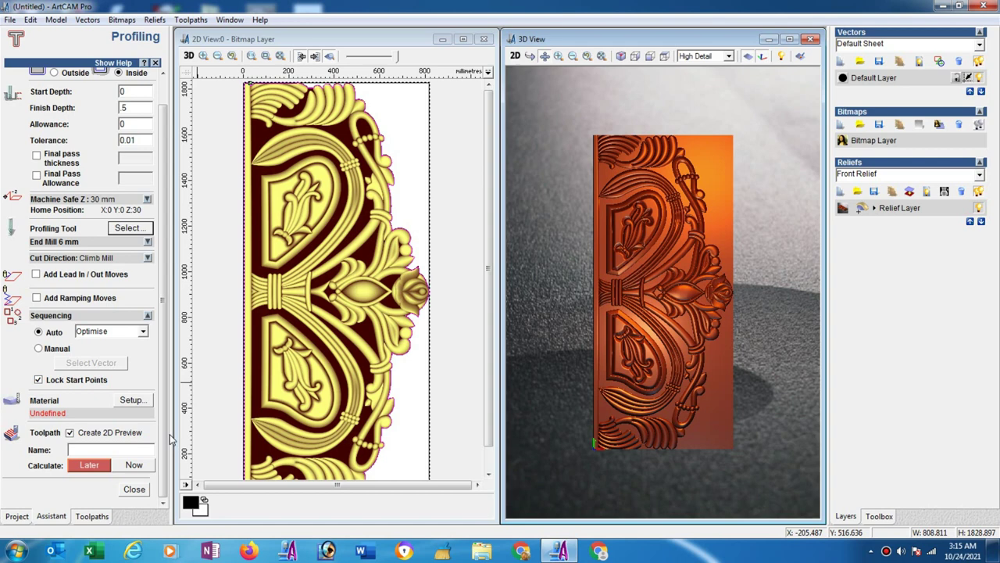
left_click(131, 400)
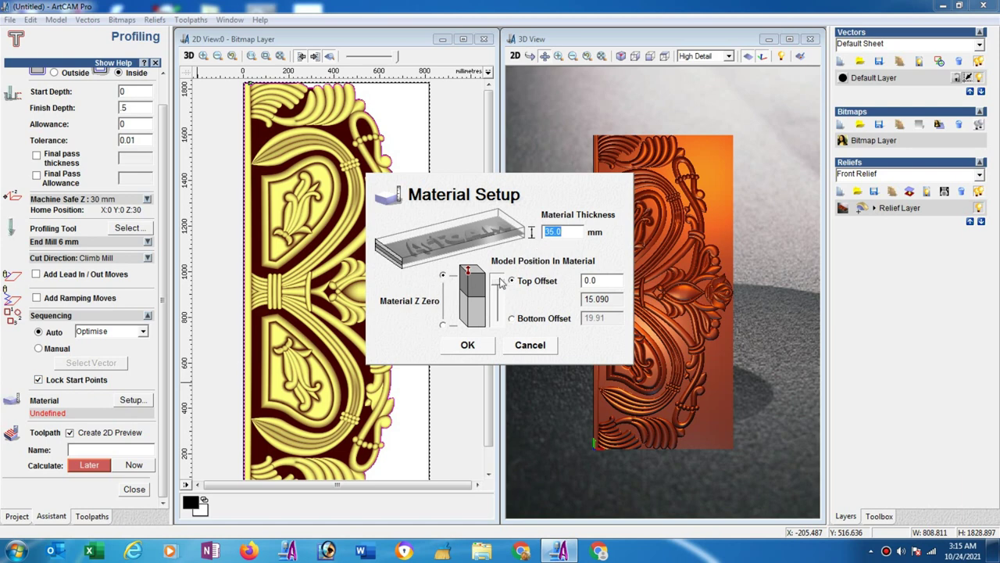
left_click(469, 347)
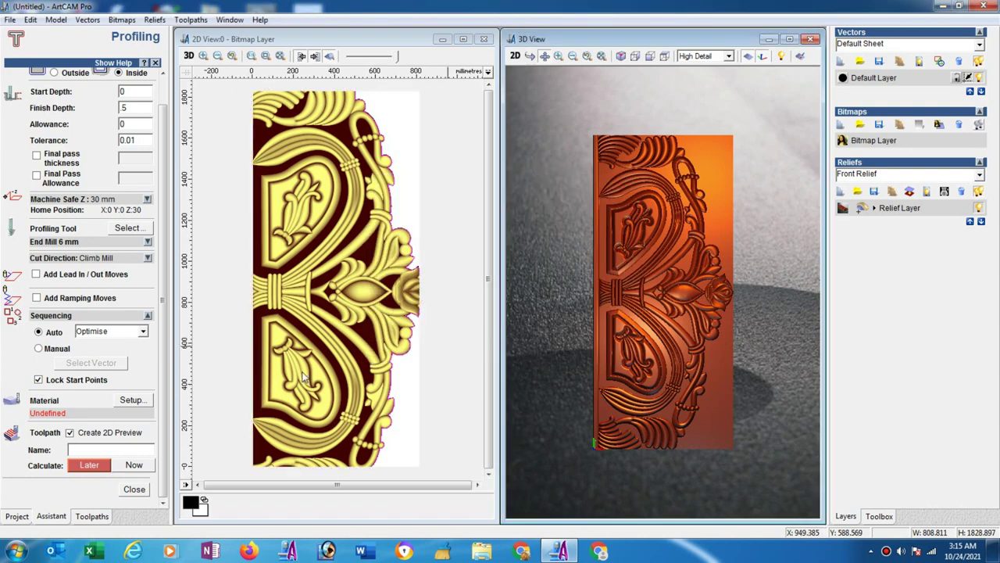
Try calculating the Profile toolpath, dismiss the self-intersecting vector and no-toolpath warnings, and exit profiling.
left_click(144, 469)
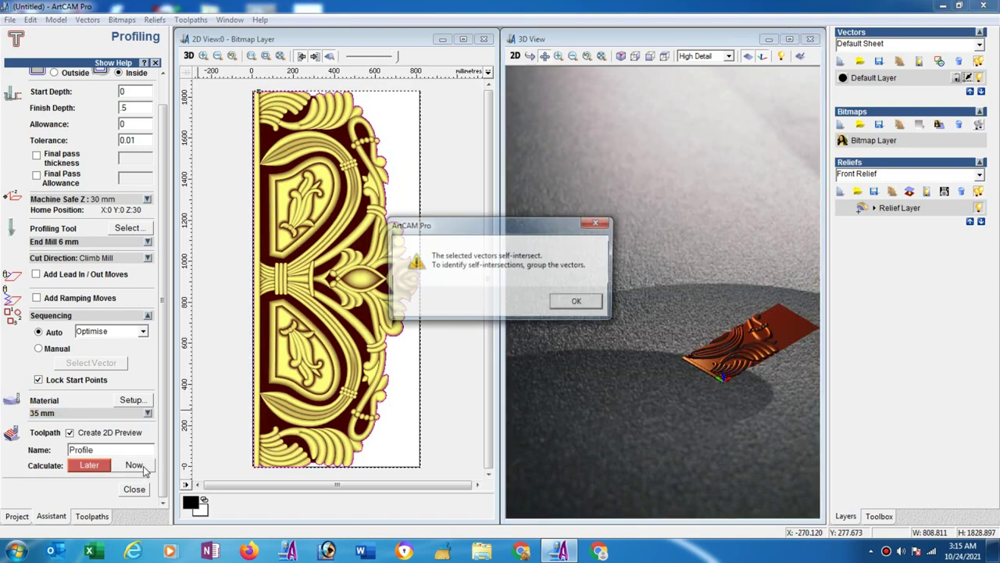
left_click(574, 305)
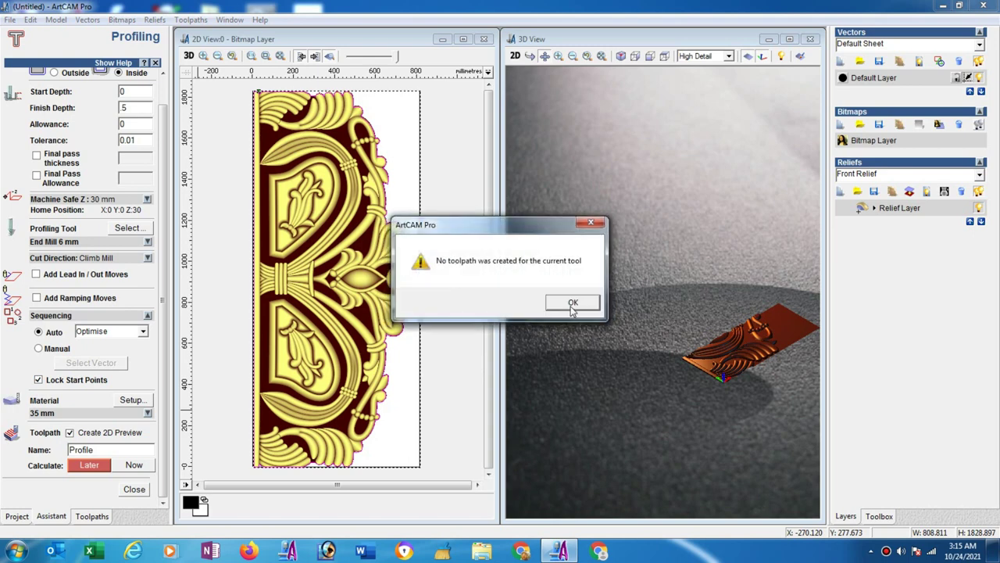
left_click(586, 305)
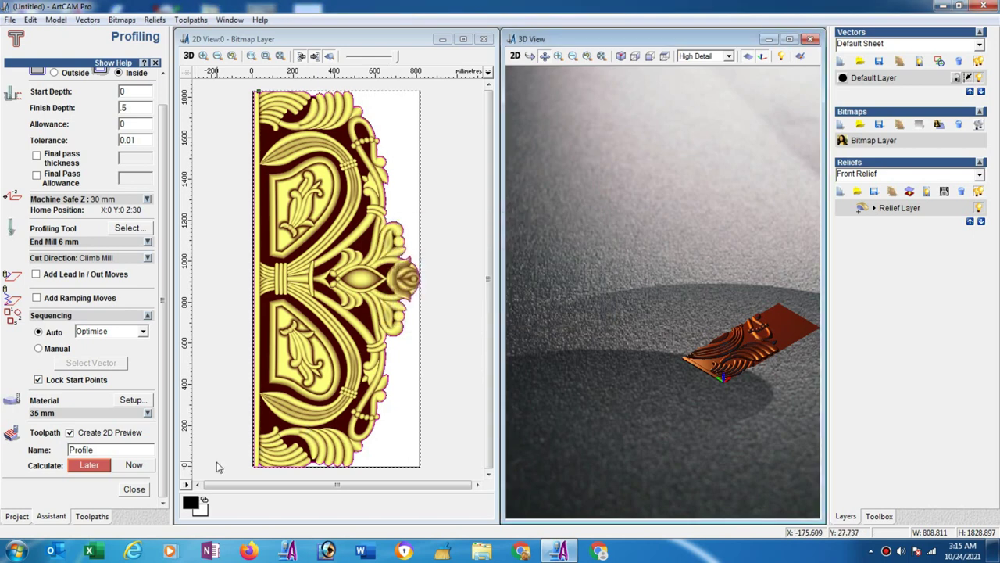
left_click(133, 489)
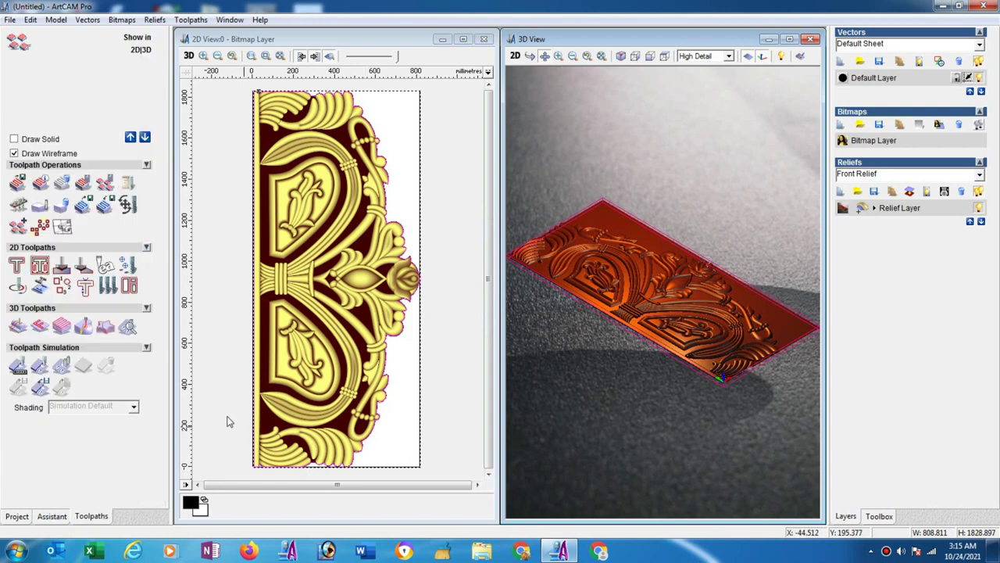
left_click(52, 515)
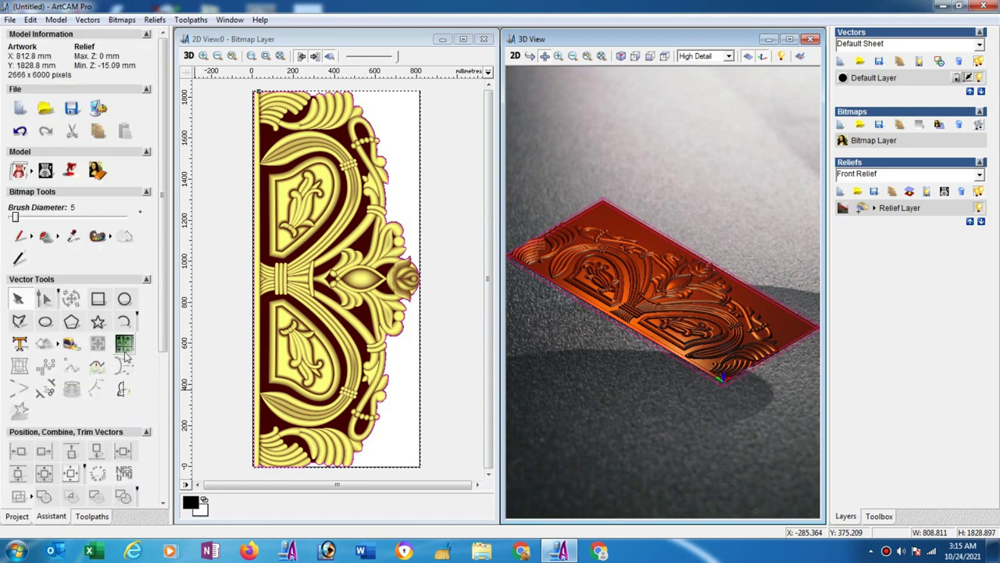
Select the headboard vectors and use Vector Doctor to identify and fix their intersections and loops.
left_click(383, 422)
left_click(376, 423)
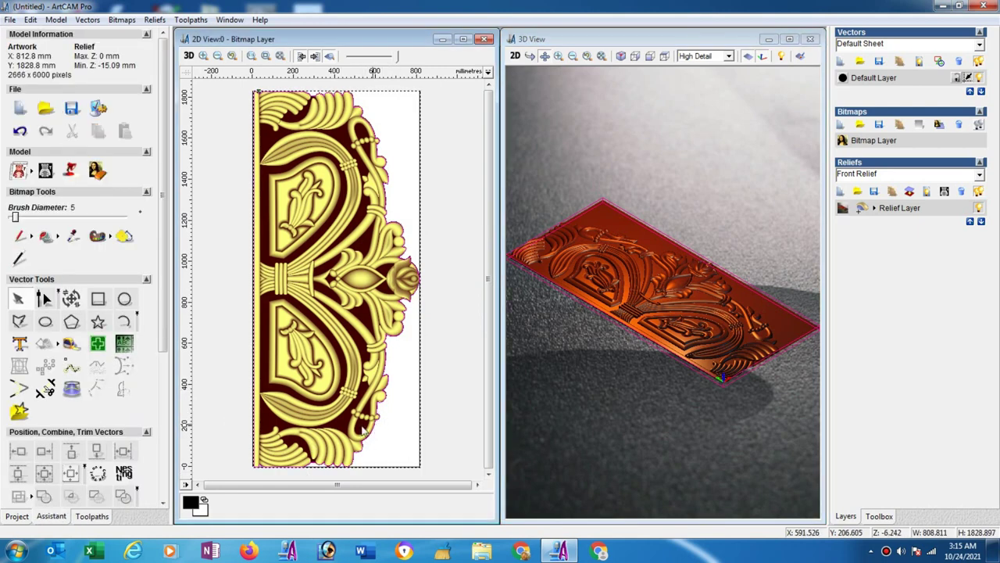
left_click(99, 351)
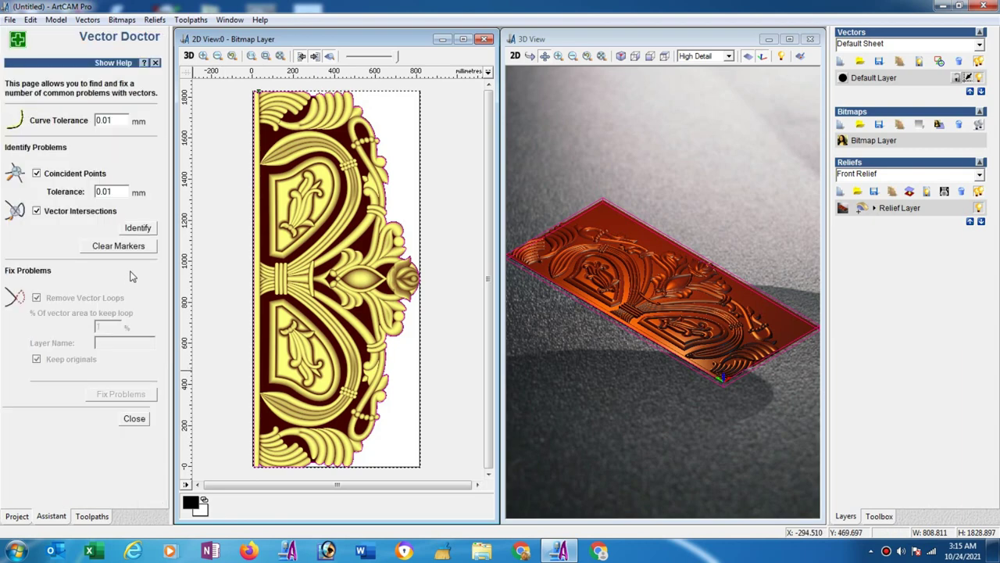
left_click(138, 229)
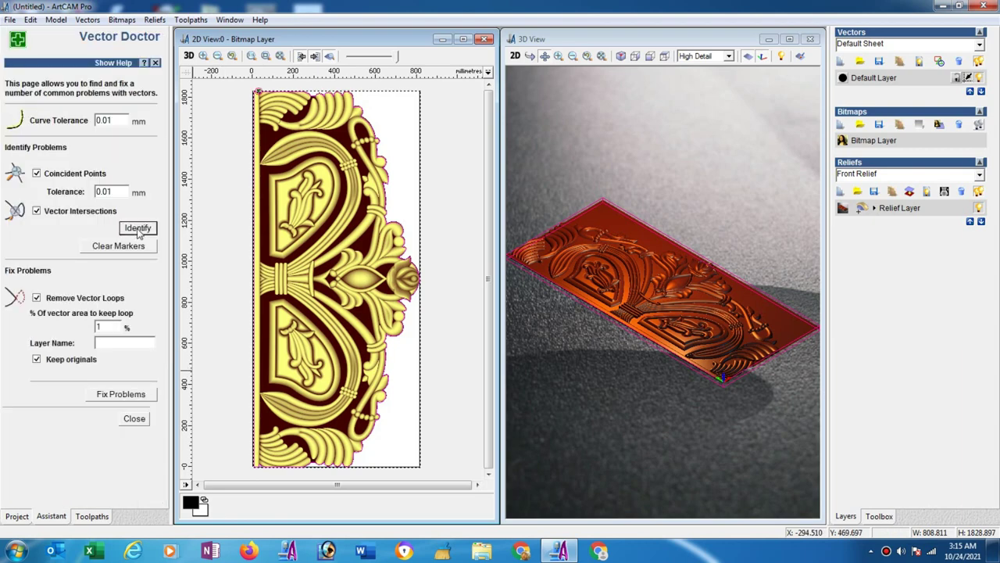
left_click(136, 395)
left_click(134, 420)
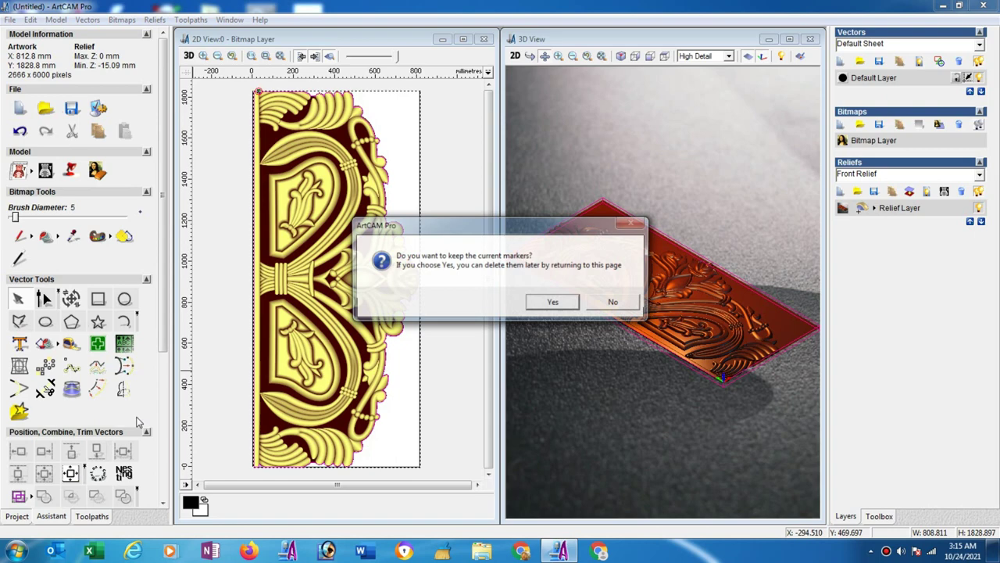
left_click(552, 300)
left_click(89, 517)
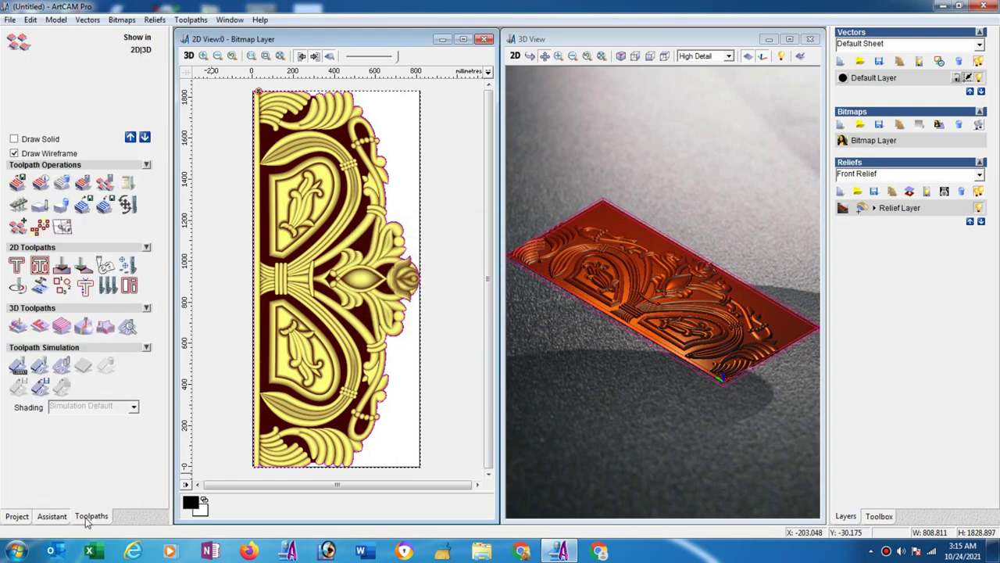
Restart the profile toolpath setup and choose End Mill 6 mm as the profiling tool.
left_click(15, 267)
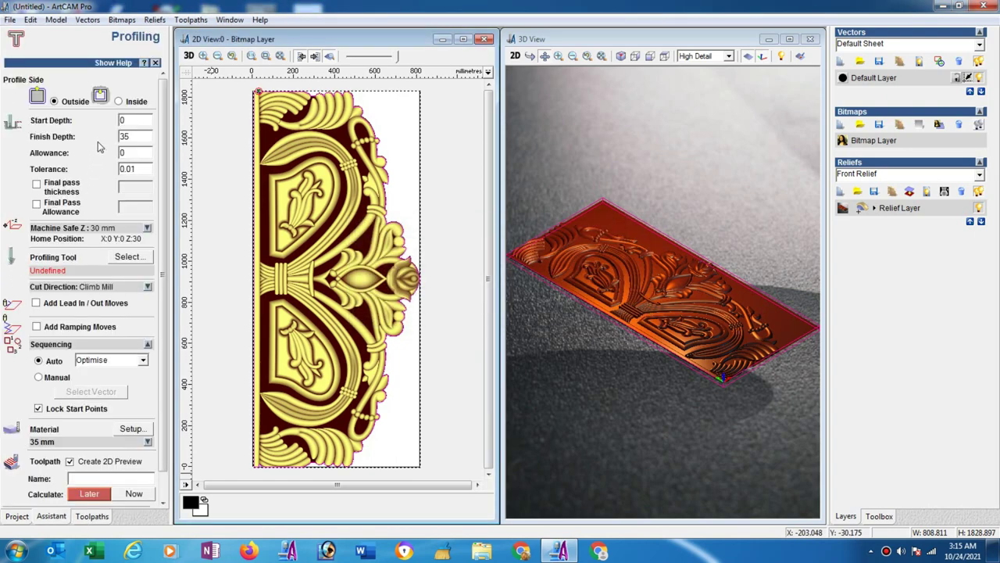
left_click_drag(134, 136, 98, 138)
left_click(133, 258)
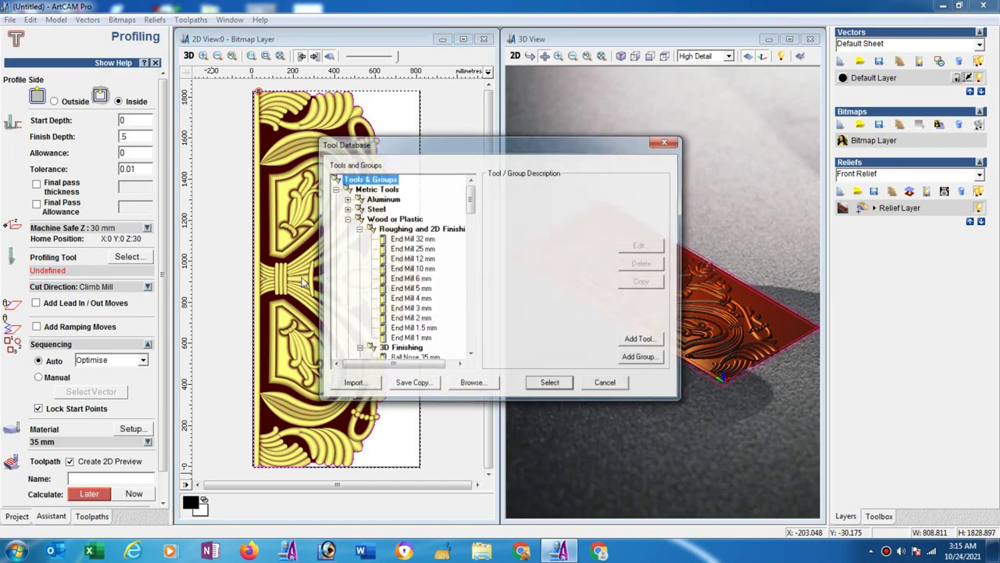
left_click(410, 279)
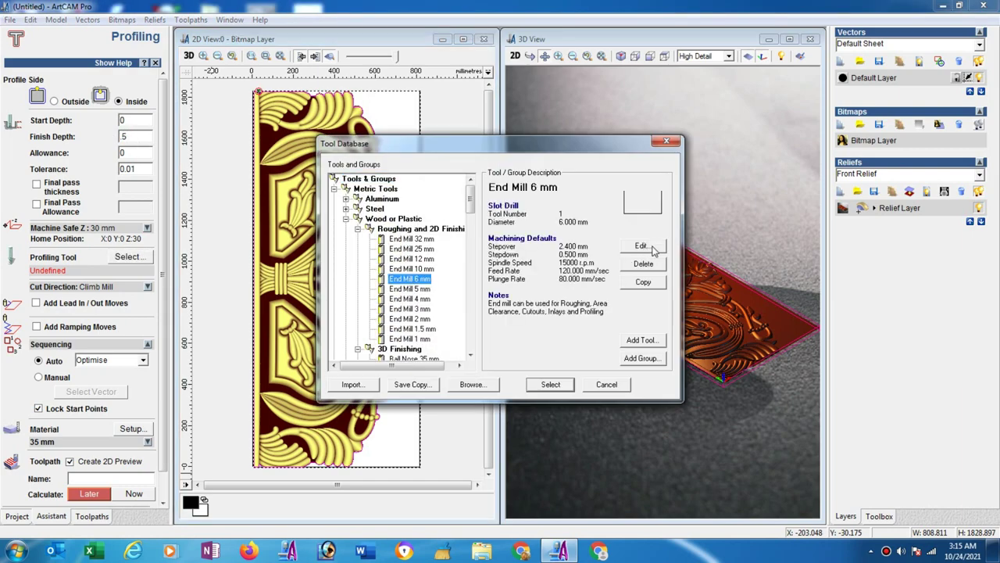
left_click(653, 246)
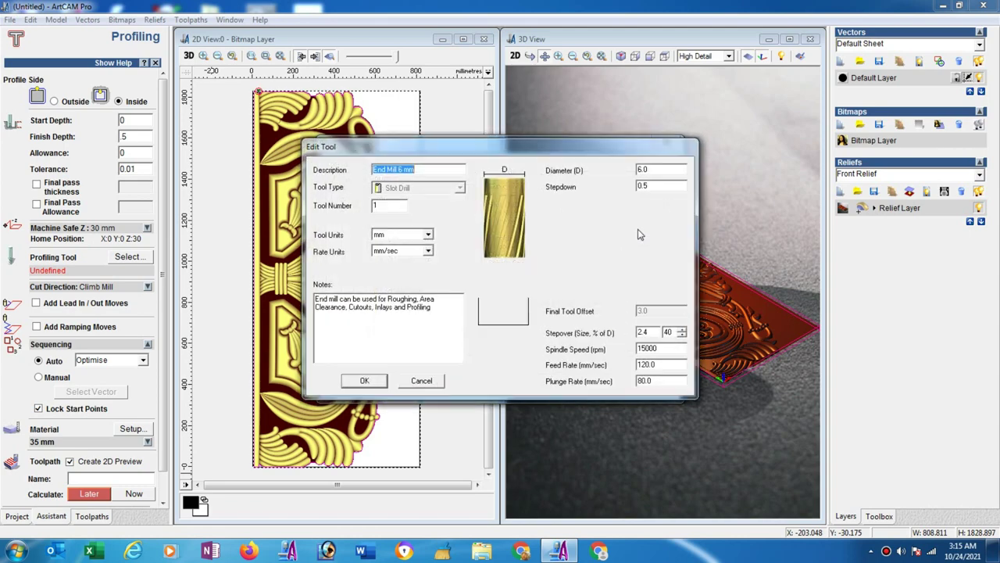
left_click(365, 381)
left_click(552, 385)
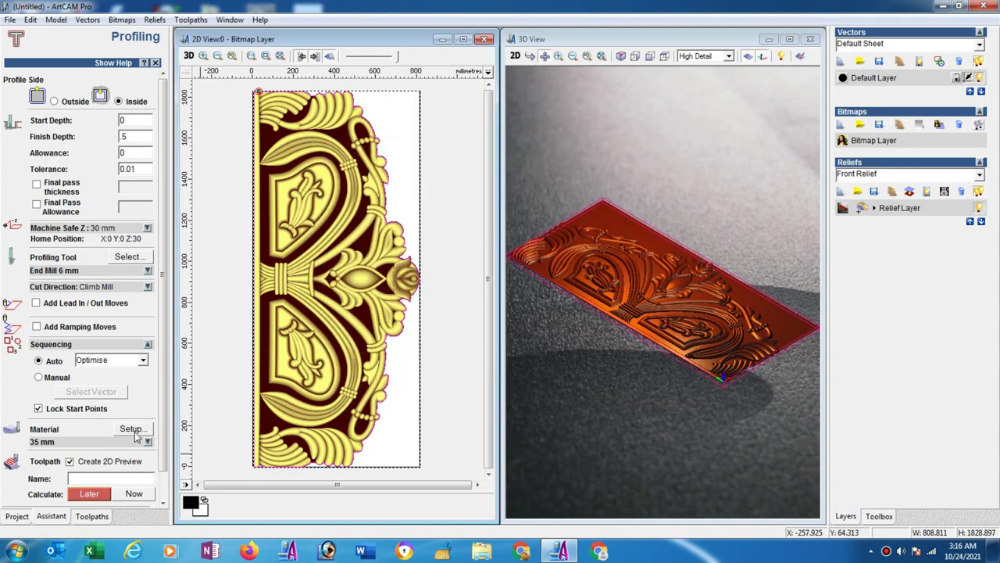
Confirm the 35 mm material, then calculate the Profile toolpath and close profiling.
left_click(133, 429)
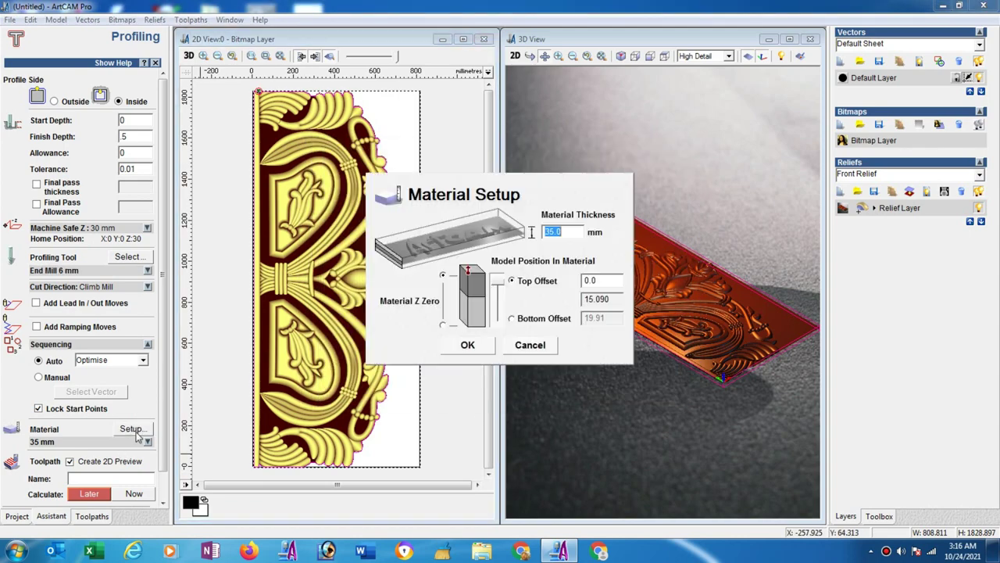
left_click(468, 345)
left_click(144, 493)
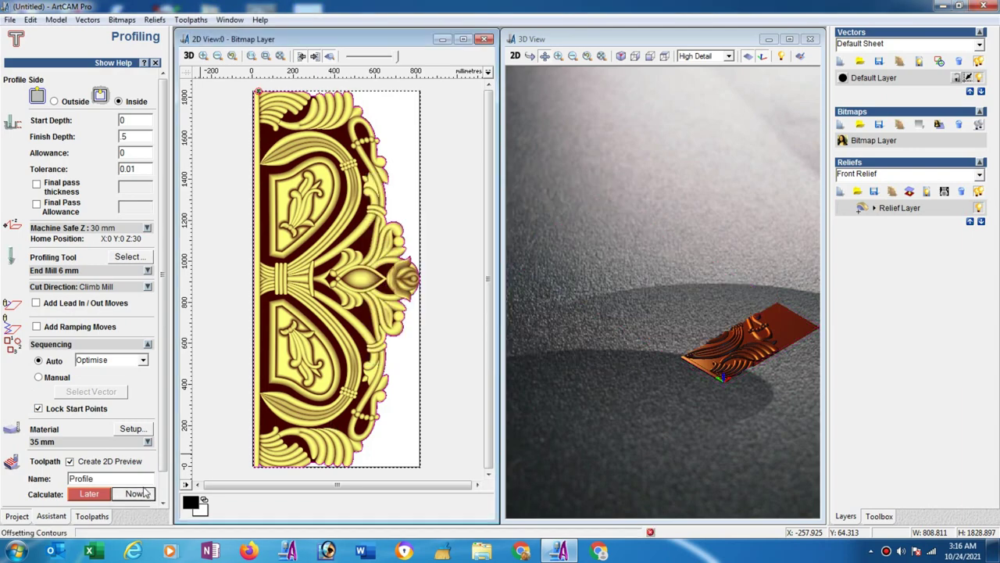
scroll(156, 442, "down", 2)
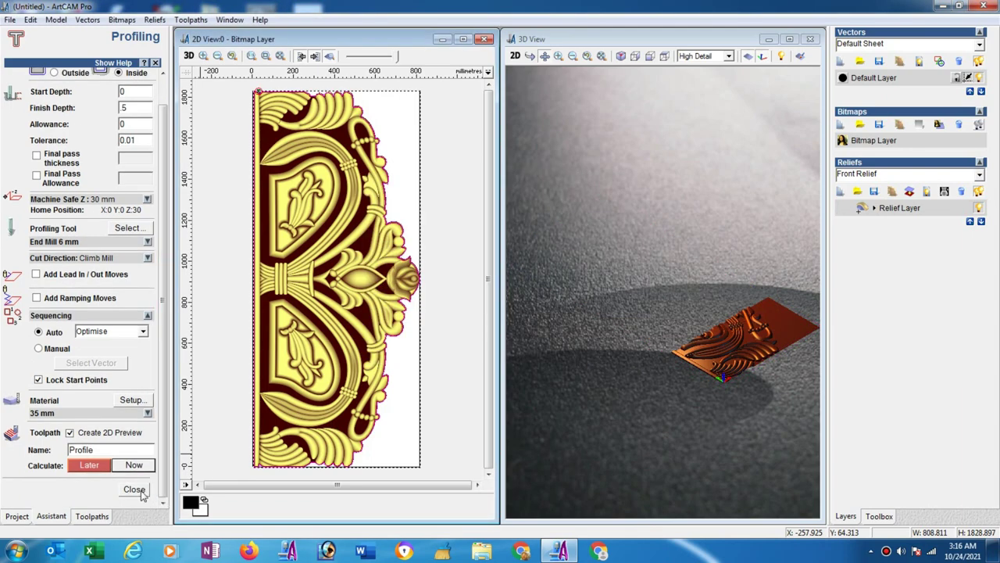
left_click(141, 494)
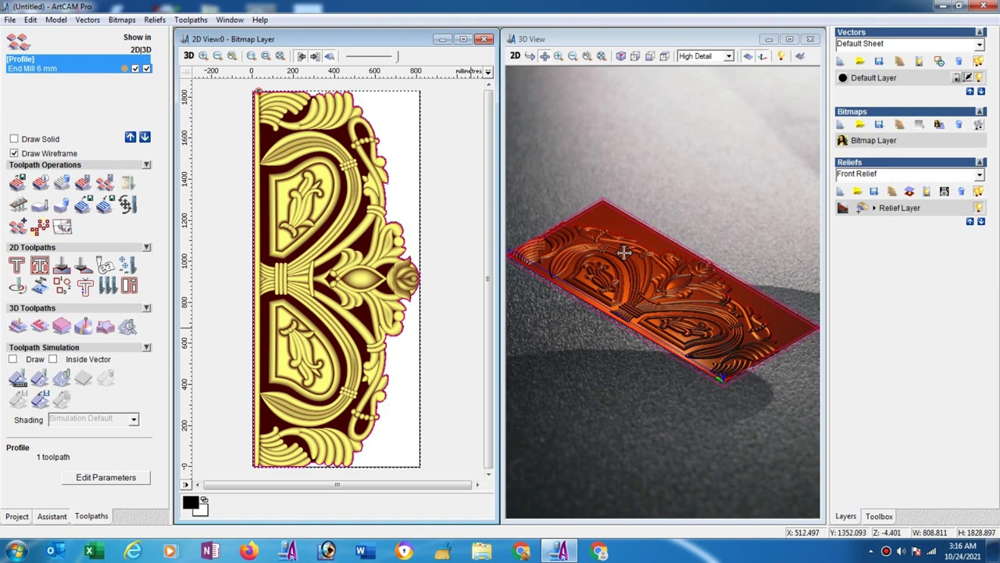
Set Z Level Roughing on the selected vector with End Mill 6 mm at a 5 mm stepdown.
left_click(63, 327)
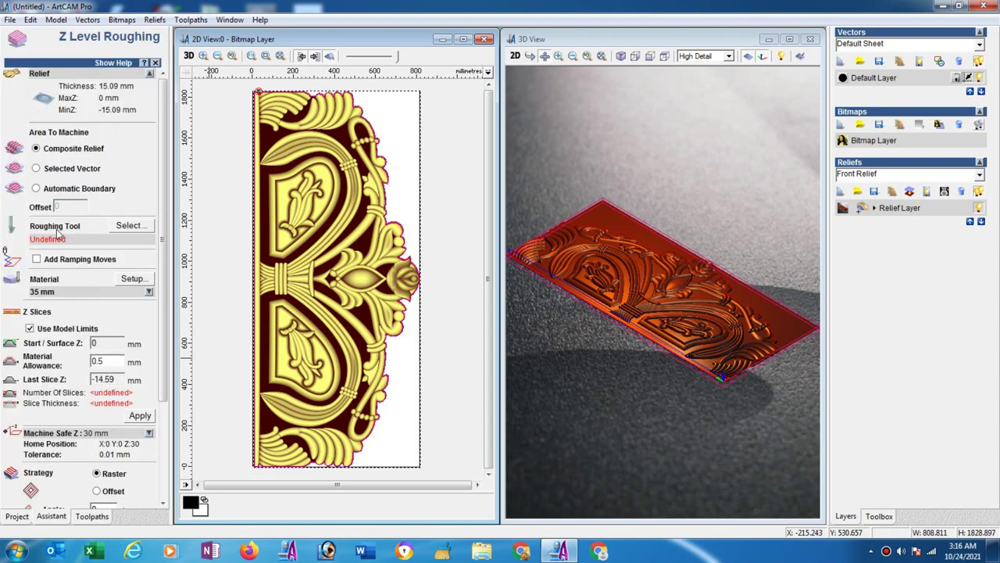
left_click(36, 169)
left_click(131, 225)
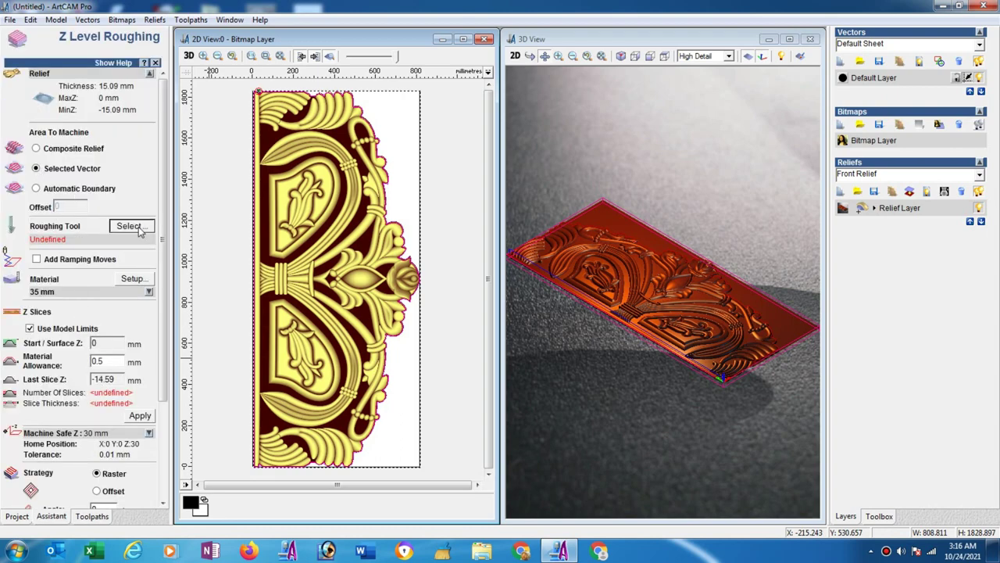
left_click(408, 279)
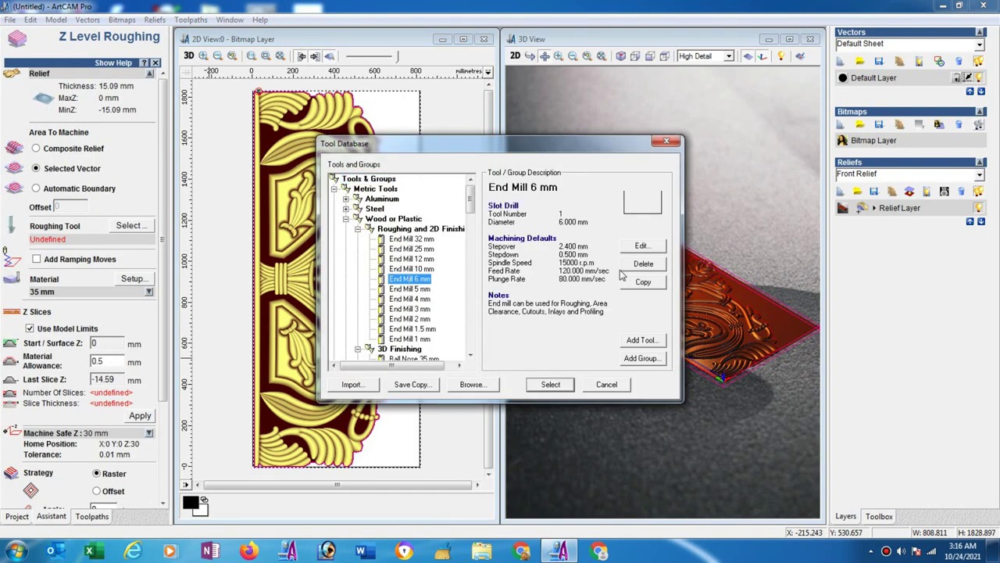
left_click(637, 247)
double_click(654, 186)
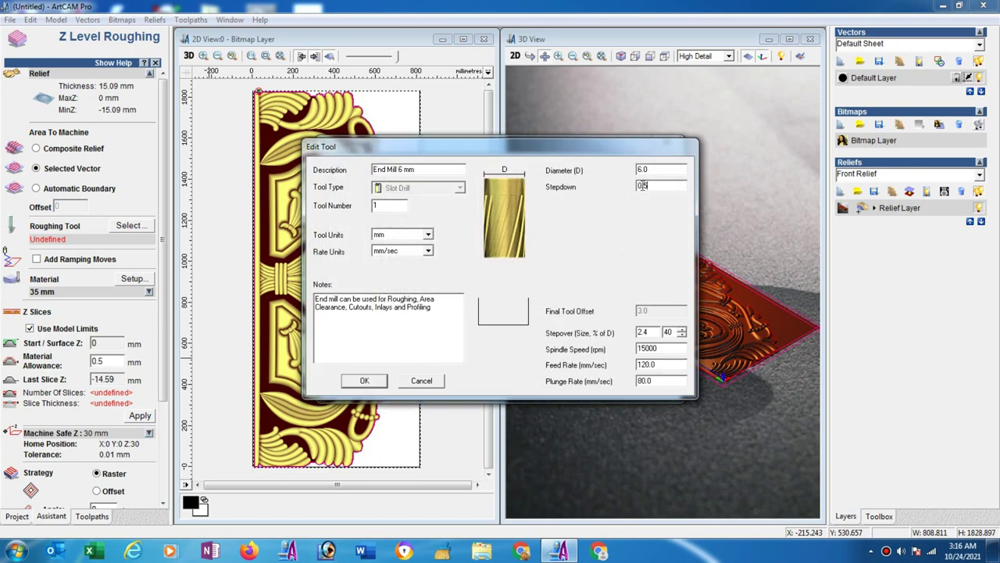
type("5")
left_click(364, 380)
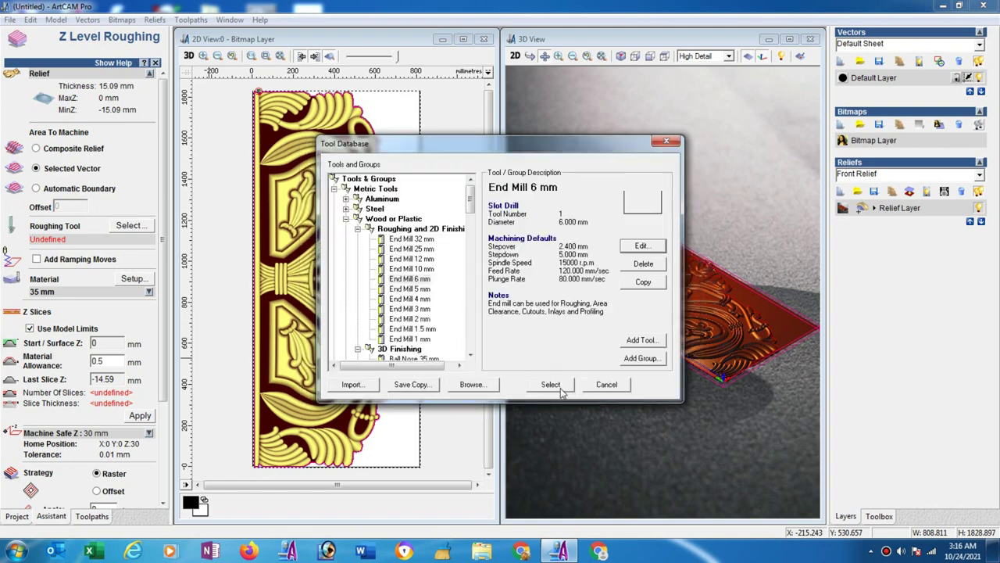
left_click(550, 384)
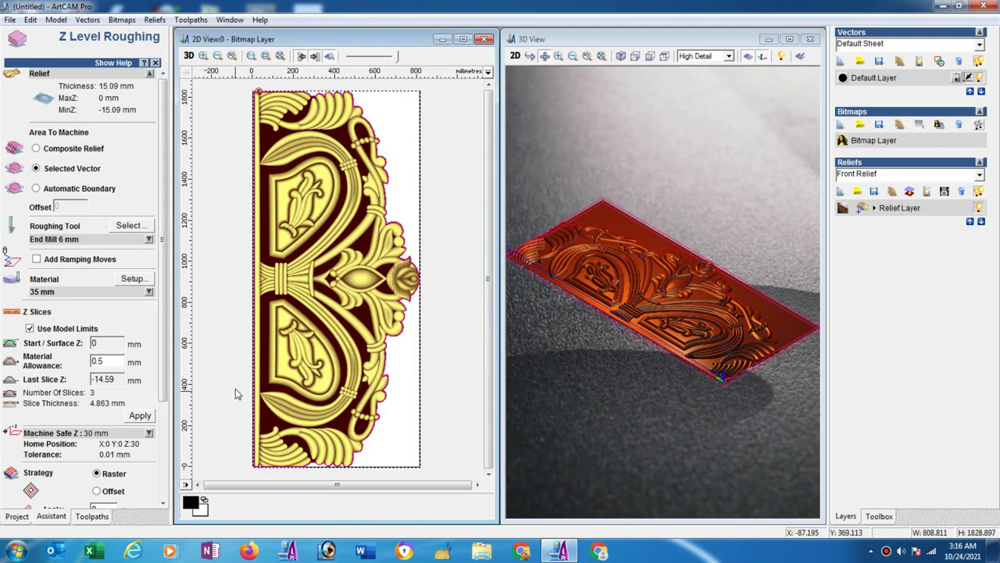
Confirm the 35 mm material and calculate the toolpath named Z Roughing.
left_click(144, 284)
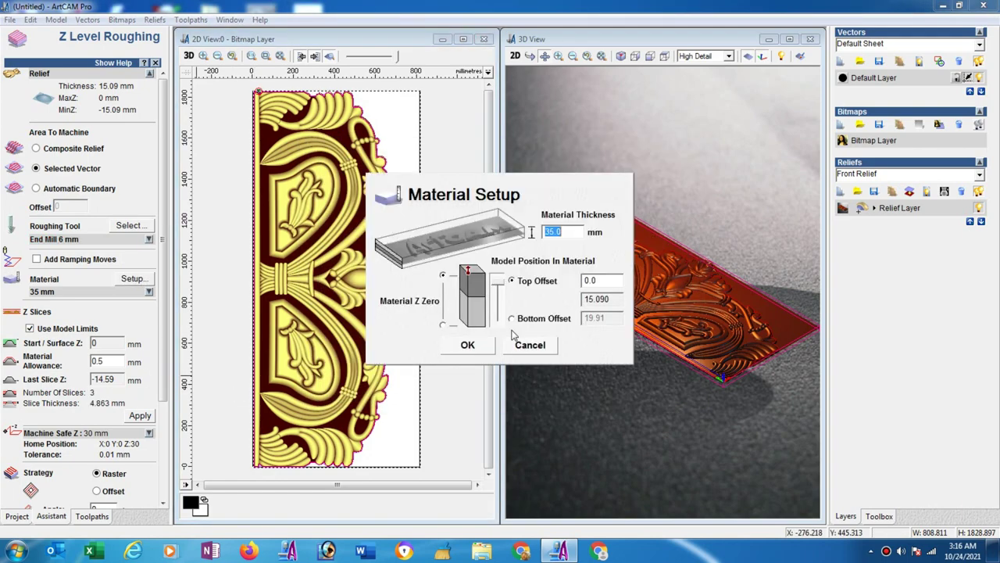
left_click(476, 350)
scroll(118, 352, "down", 5)
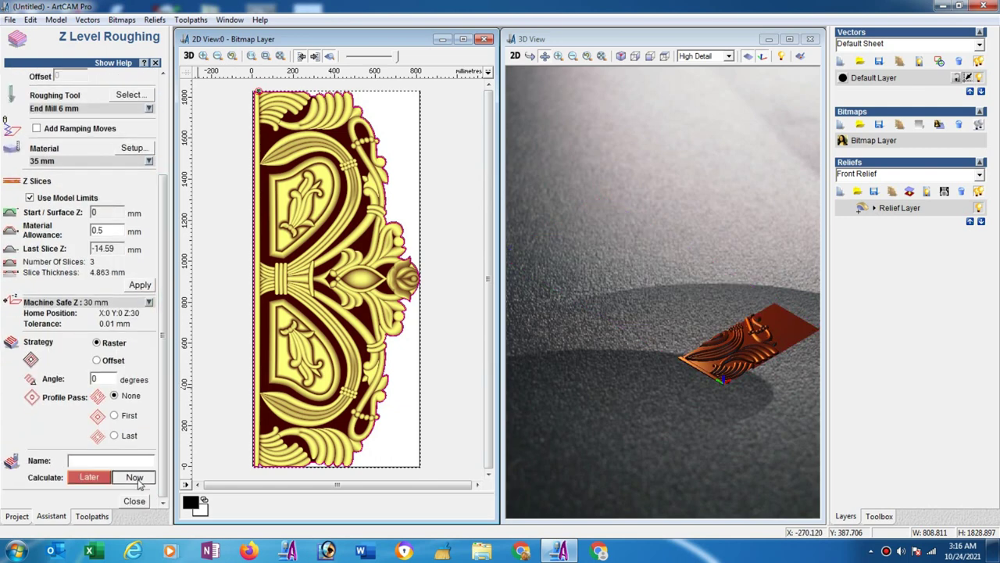
left_click(137, 480)
type("Z Roughing")
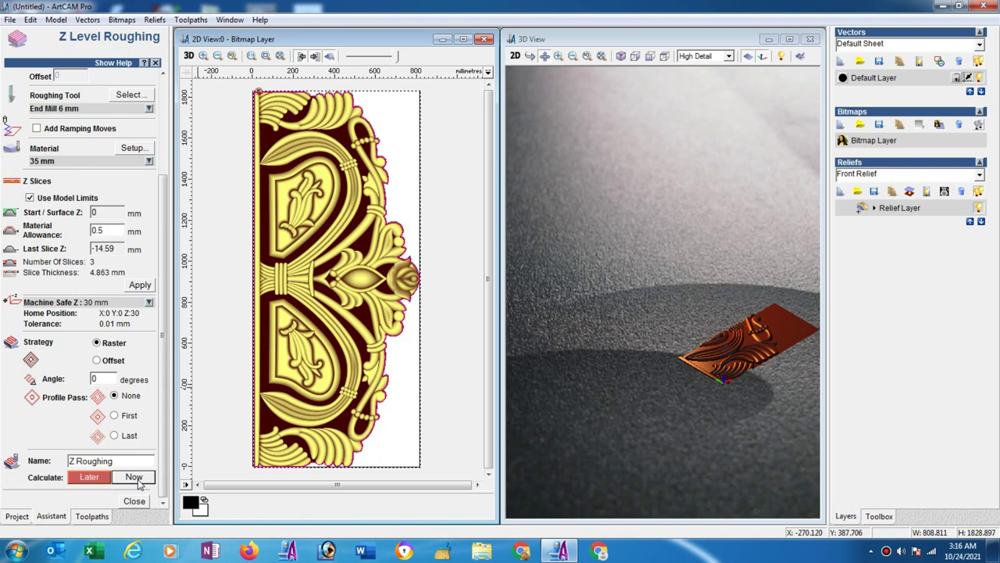
left_click(138, 482)
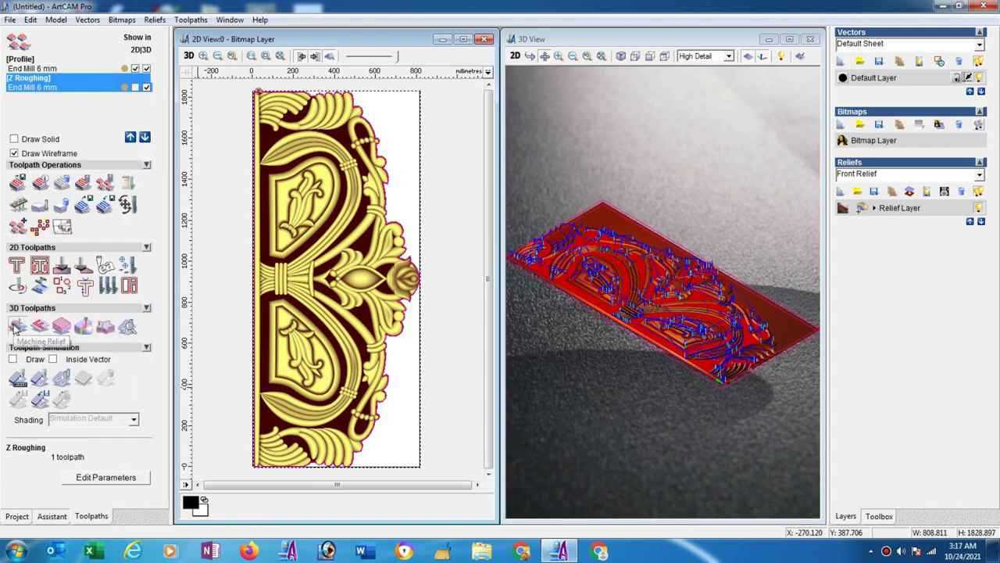
Set Machine Relief to cut the selected vector area with the Ball Nose 6 mm tool.
left_click(15, 325)
left_click(35, 110)
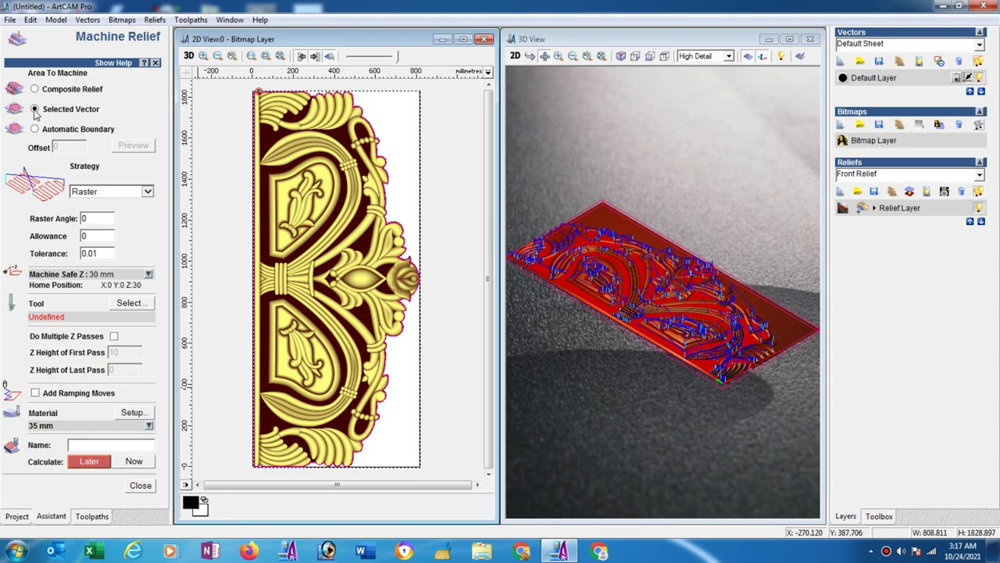
left_click(130, 303)
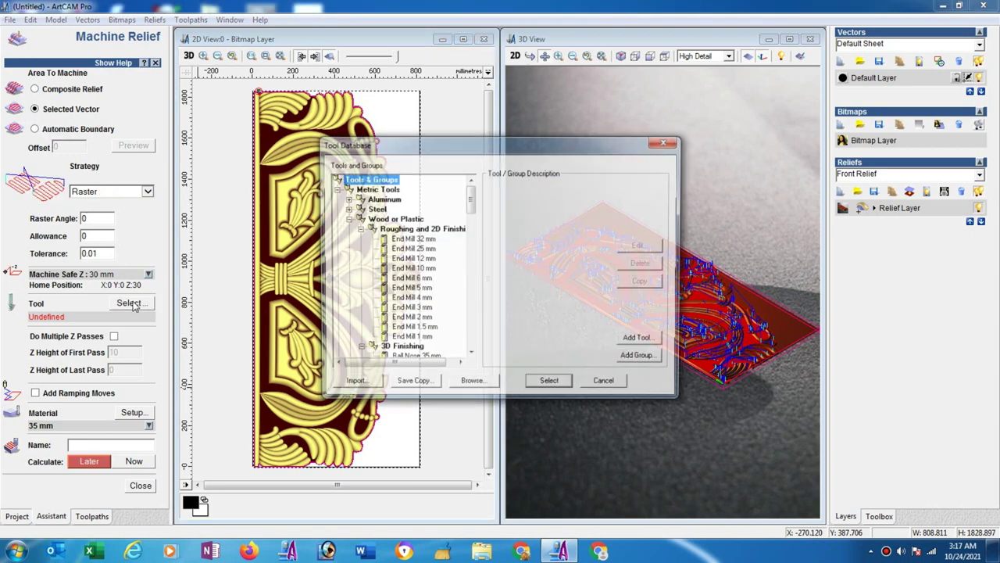
left_click(470, 356)
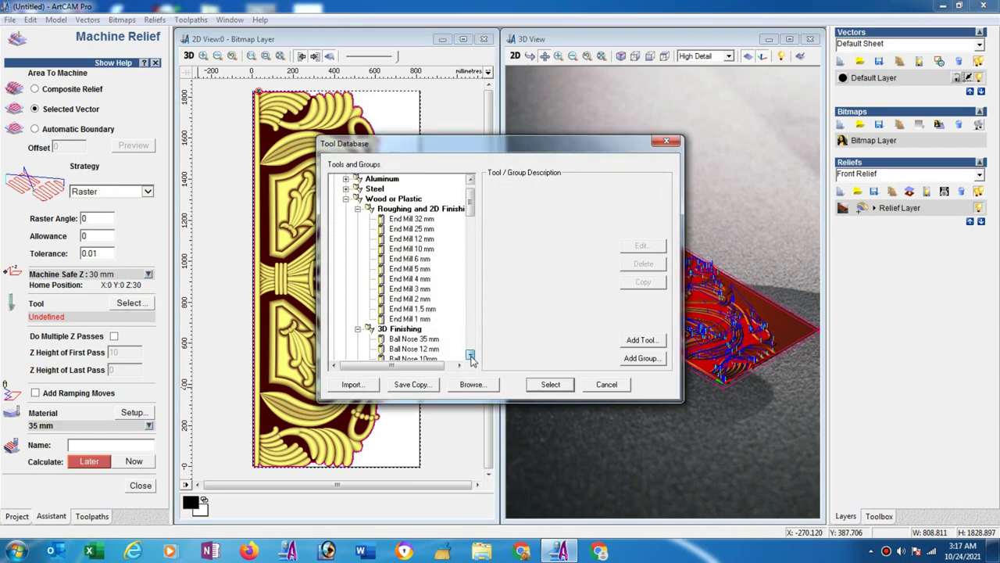
left_click(427, 329)
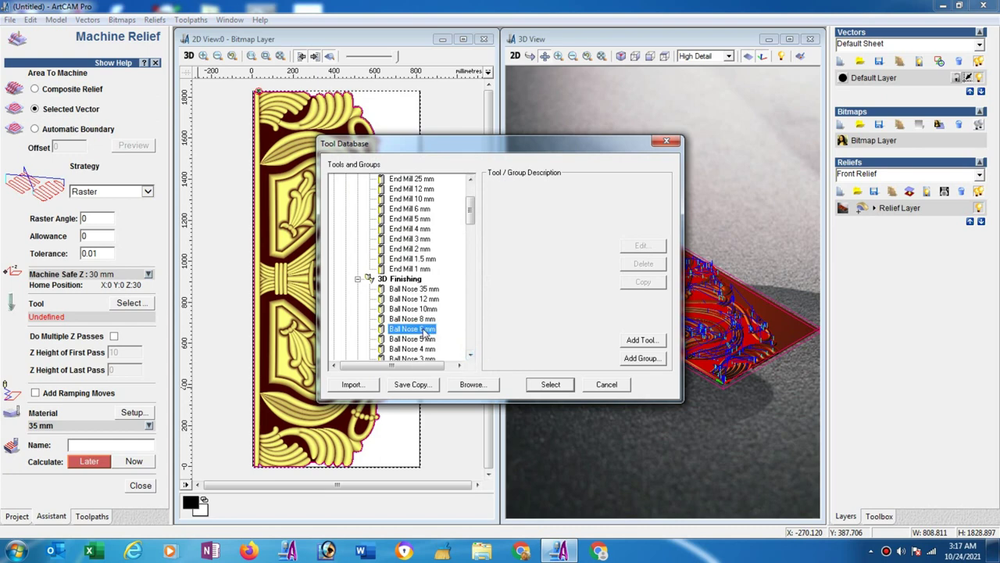
left_click(641, 247)
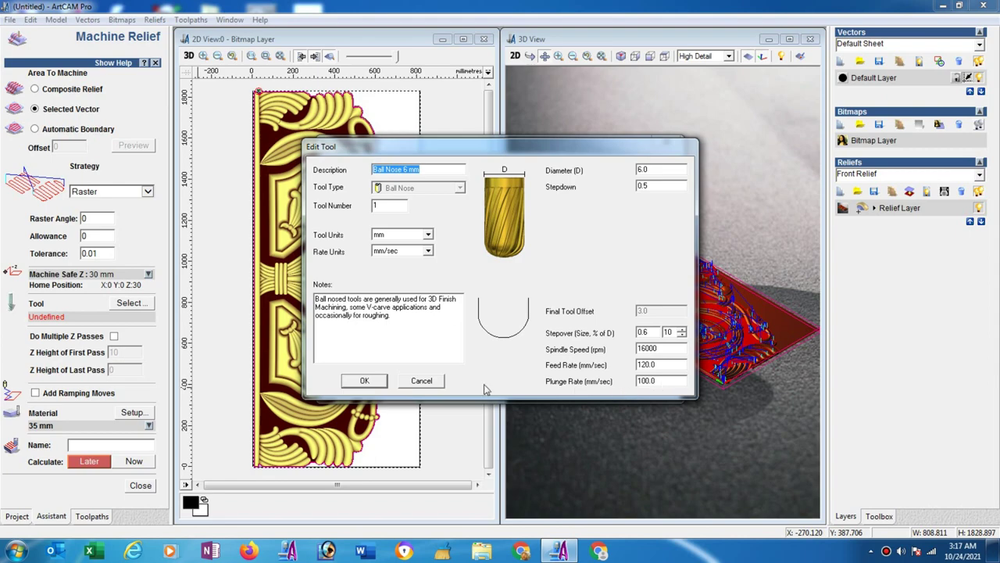
left_click(364, 380)
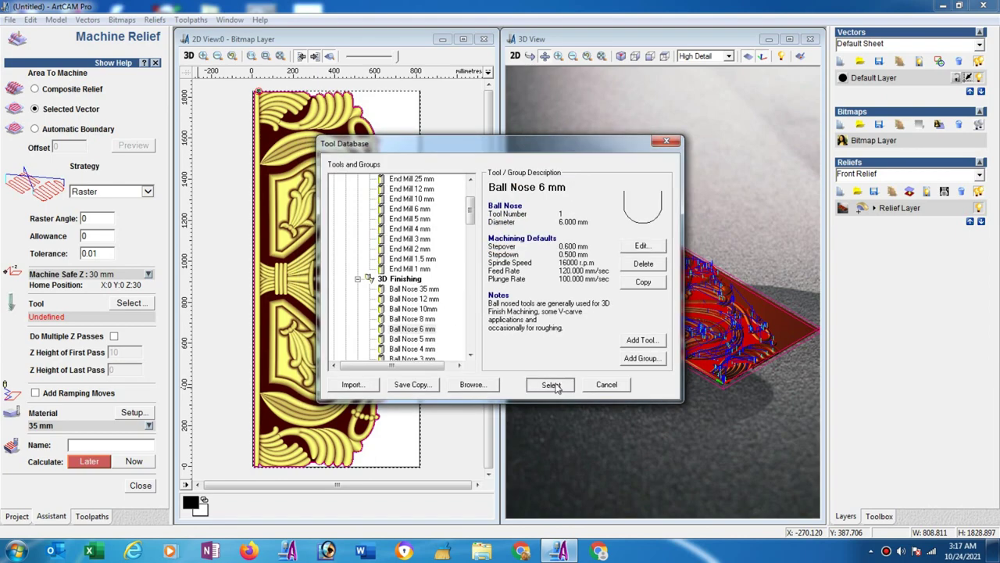
left_click(551, 385)
Name the toolpath Machine Relief, calculate it, and close the settings.
left_click(138, 462)
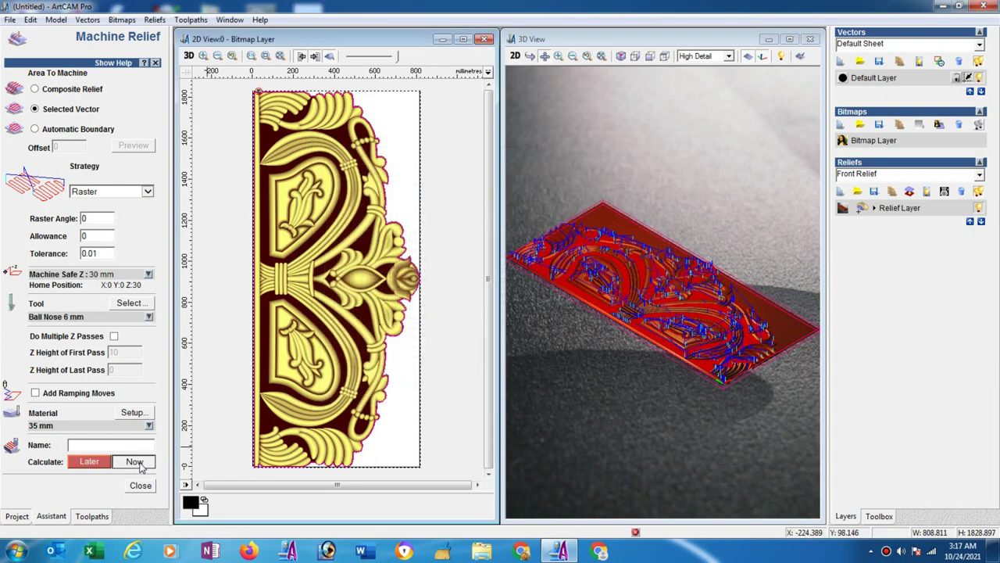
left_click(138, 462)
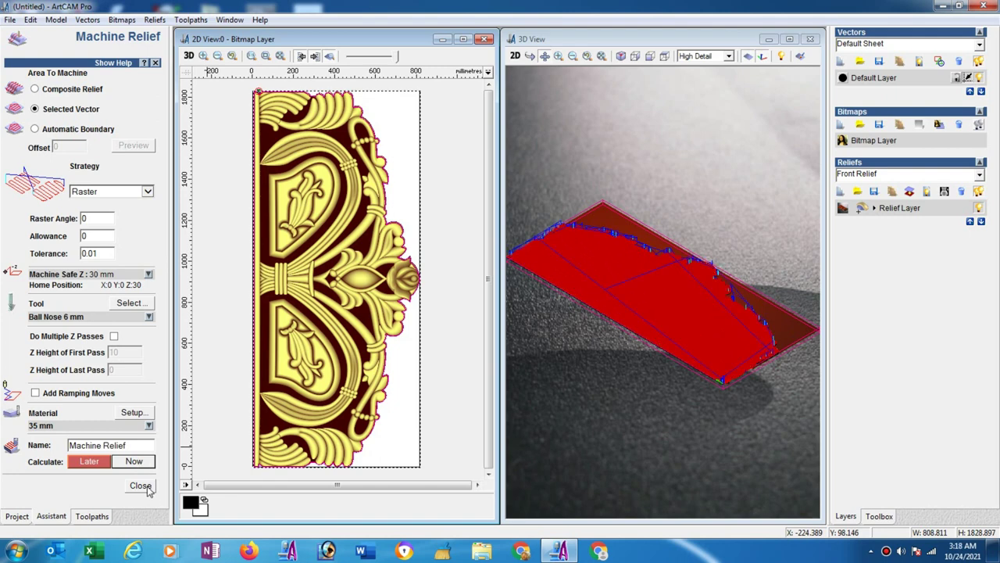
left_click(141, 486)
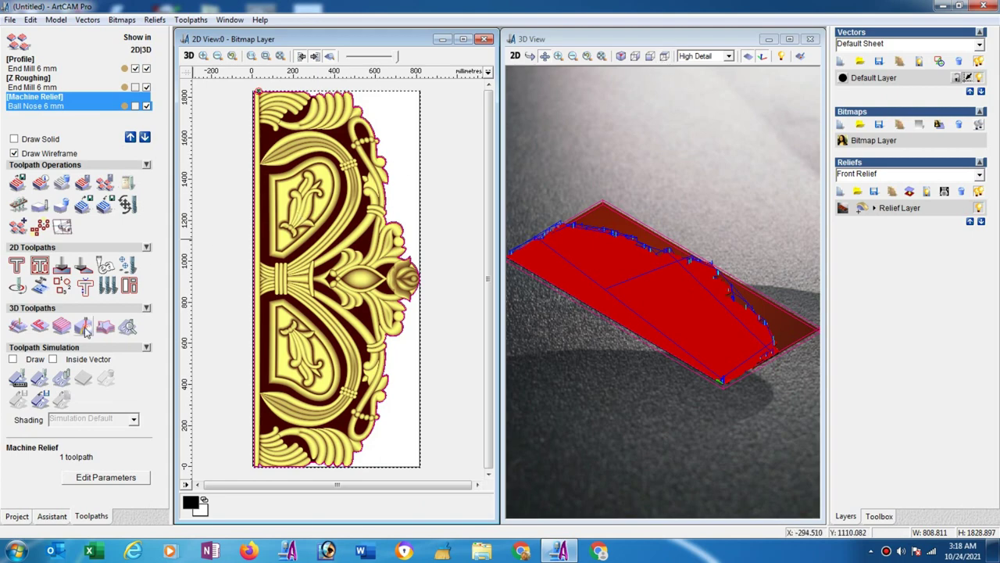
Simulate all toolpaths in the 35 mm block and rotate the view to see the carved headboard face-on.
left_click(41, 379)
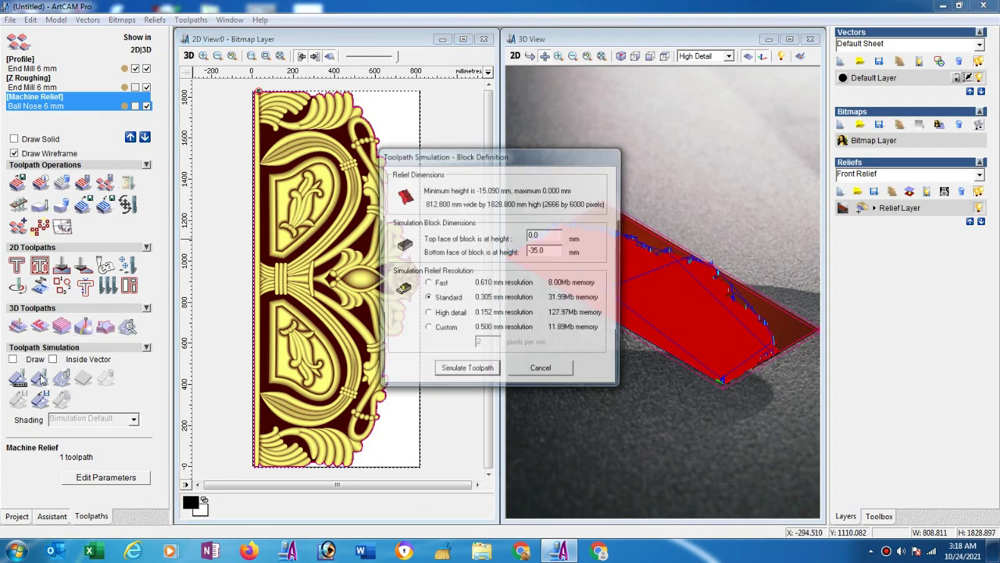
left_click(472, 374)
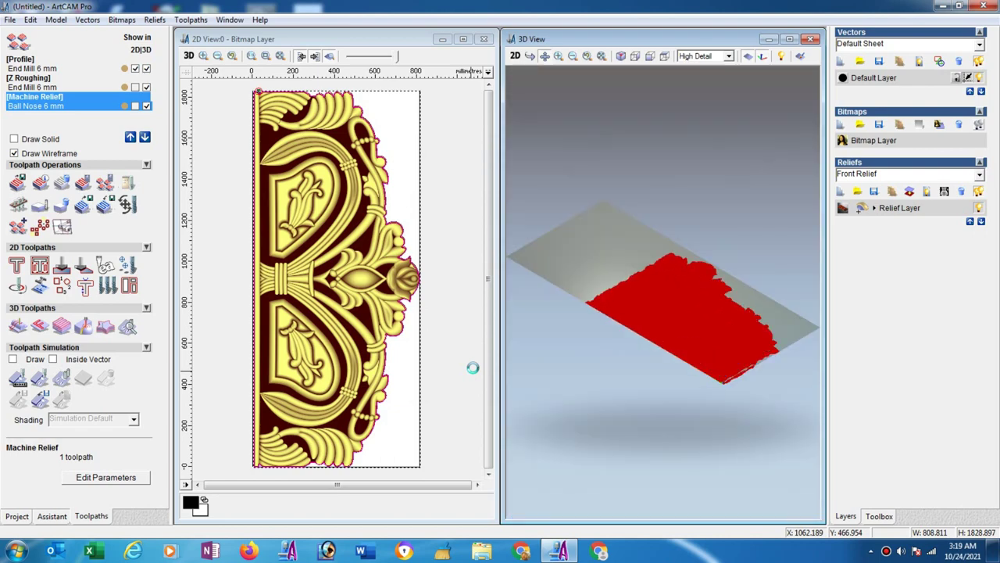
mouse_move(665, 313)
left_mouse_down()
mouse_move(676, 381)
mouse_move(667, 383)
left_mouse_up()
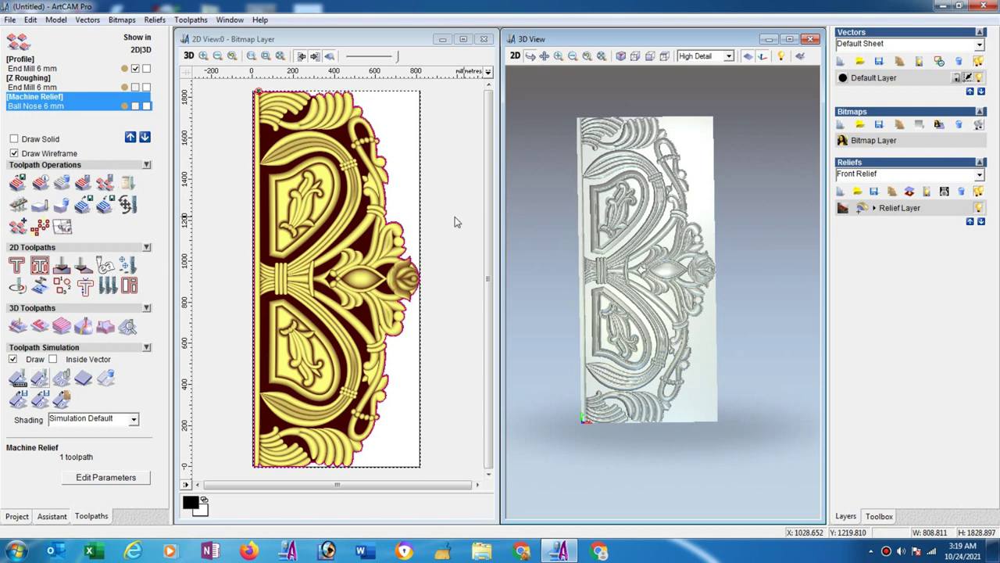